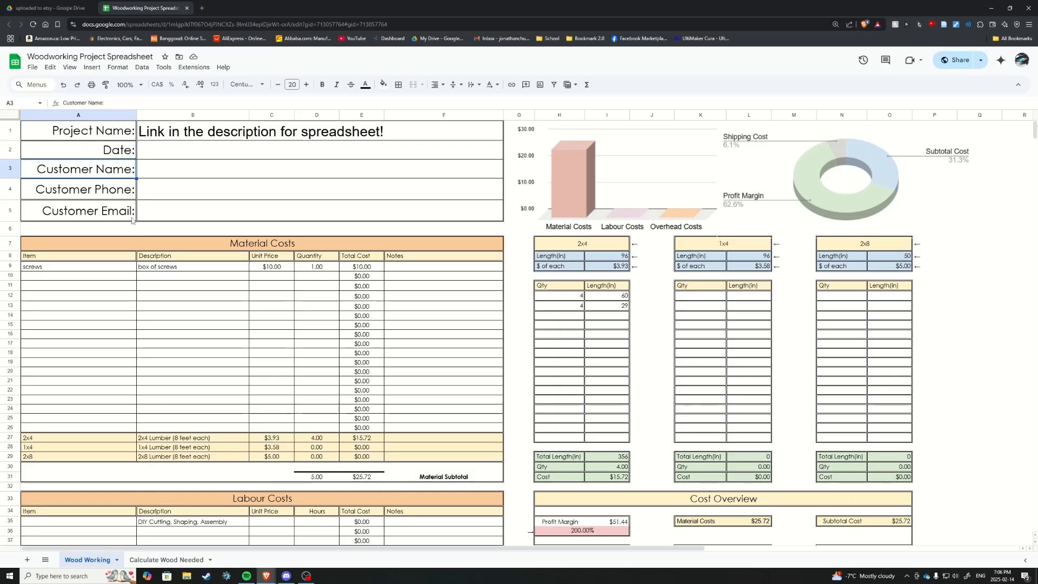
- Review the project and customer detail fields and the screws row's description, unit price, quantity and total cost under Material Costs
{"action": "left_click_drag", "start_coordinate": [197, 142], "coordinate": [196, 210]}
{"action": "left_click", "coordinate": [425, 309]}
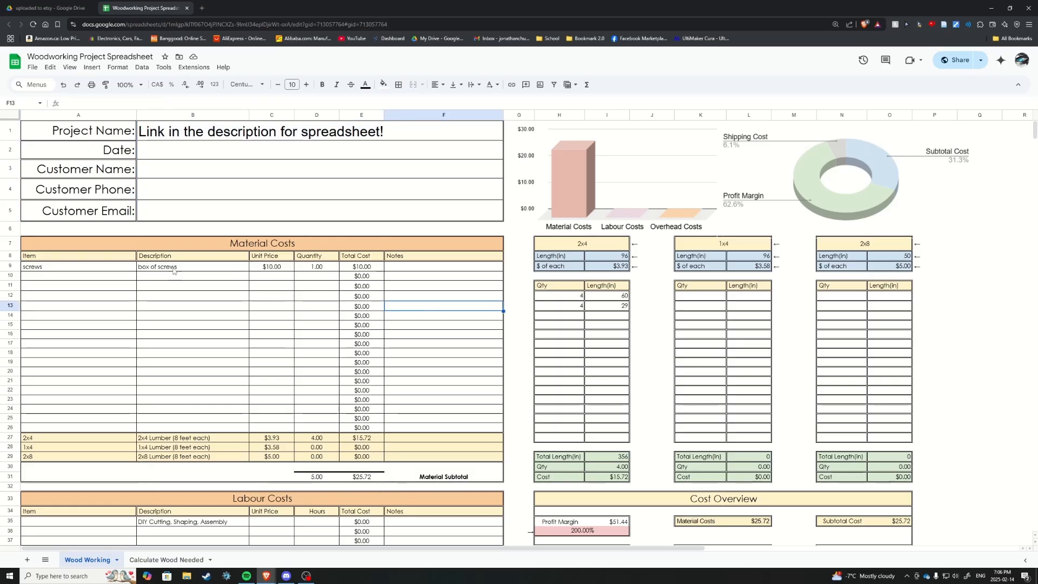
{"action": "left_click", "coordinate": [111, 267]}
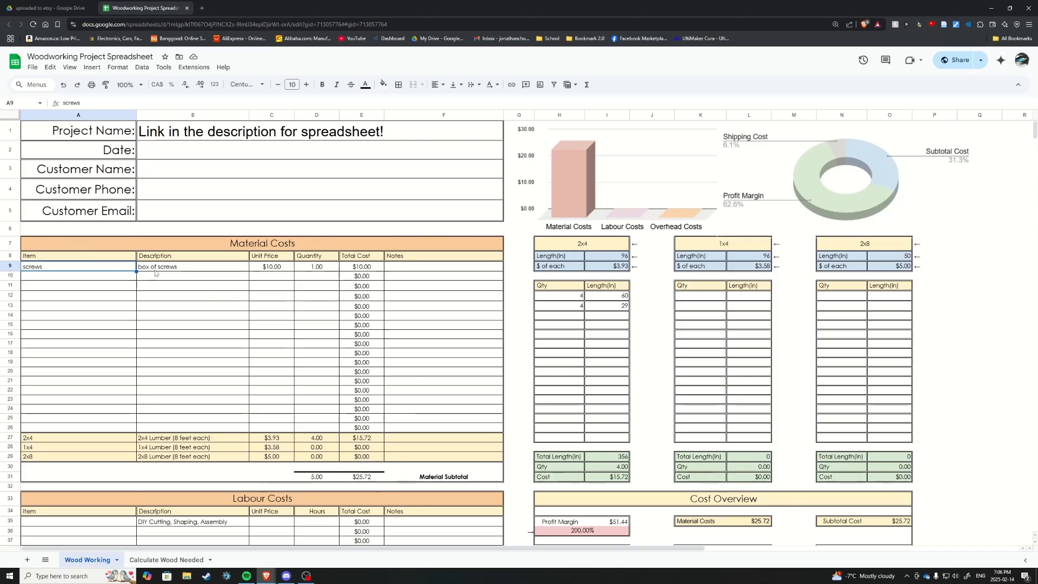
{"action": "left_click", "coordinate": [273, 270]}
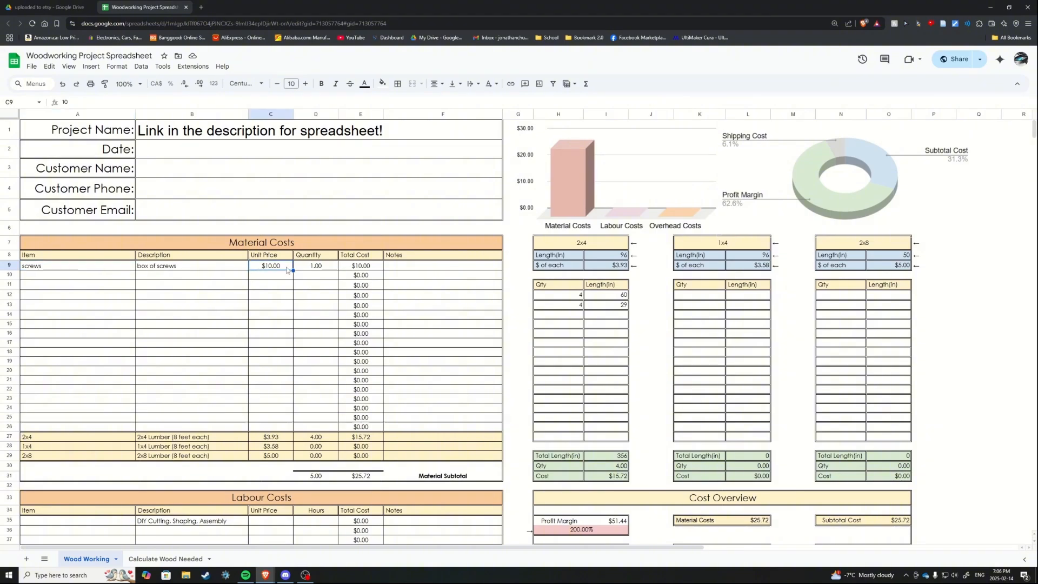
{"action": "left_click", "coordinate": [316, 269]}
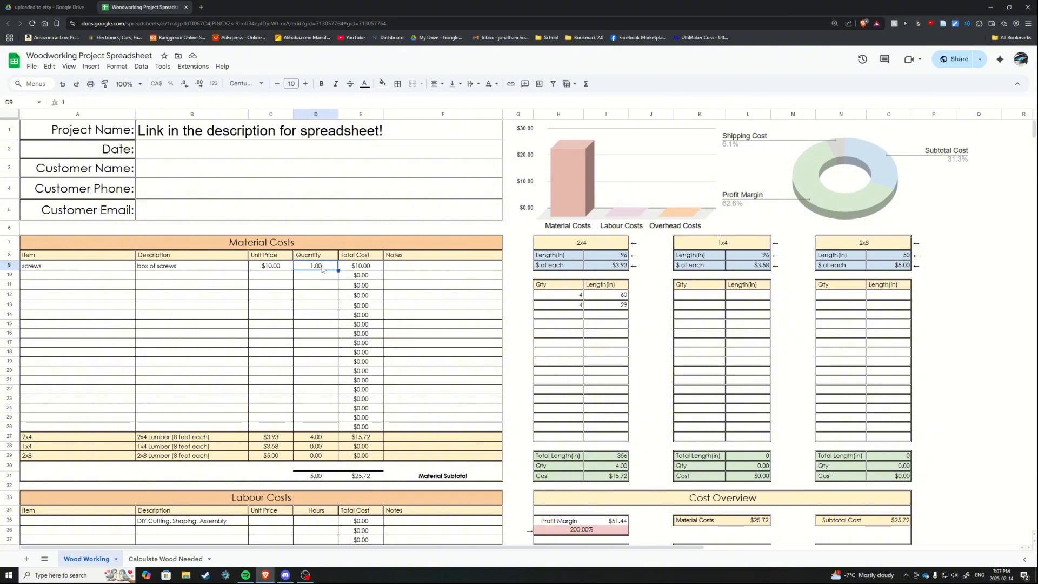
{"action": "left_click", "coordinate": [355, 268]}
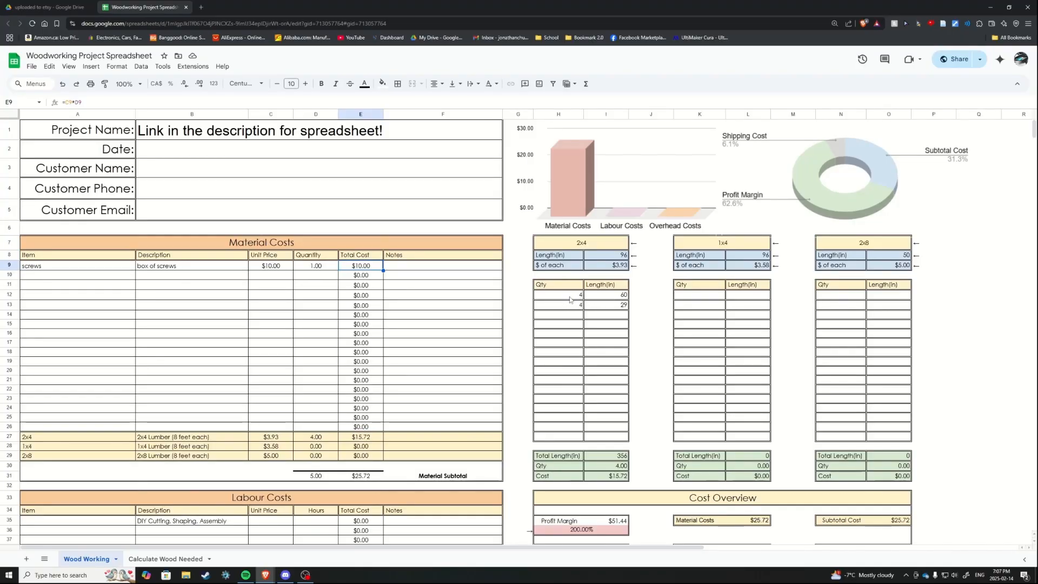
- Examine the 2x4 cut list's quantities and lengths and the formula behind its total length
{"action": "left_click_drag", "start_coordinate": [577, 299], "coordinate": [600, 304]}
{"action": "left_click", "coordinate": [578, 298]}
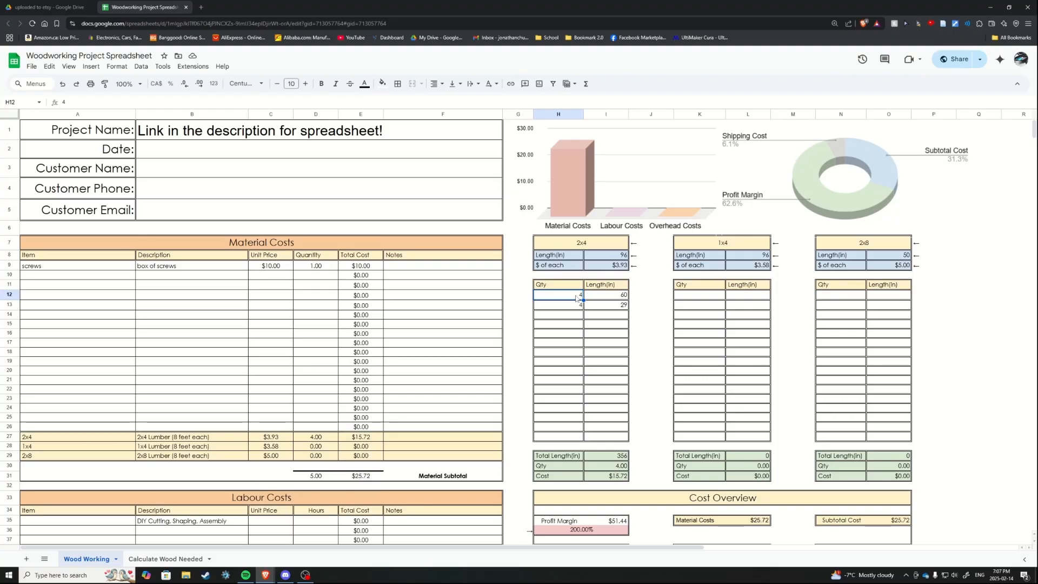
{"action": "left_click", "coordinate": [605, 297]}
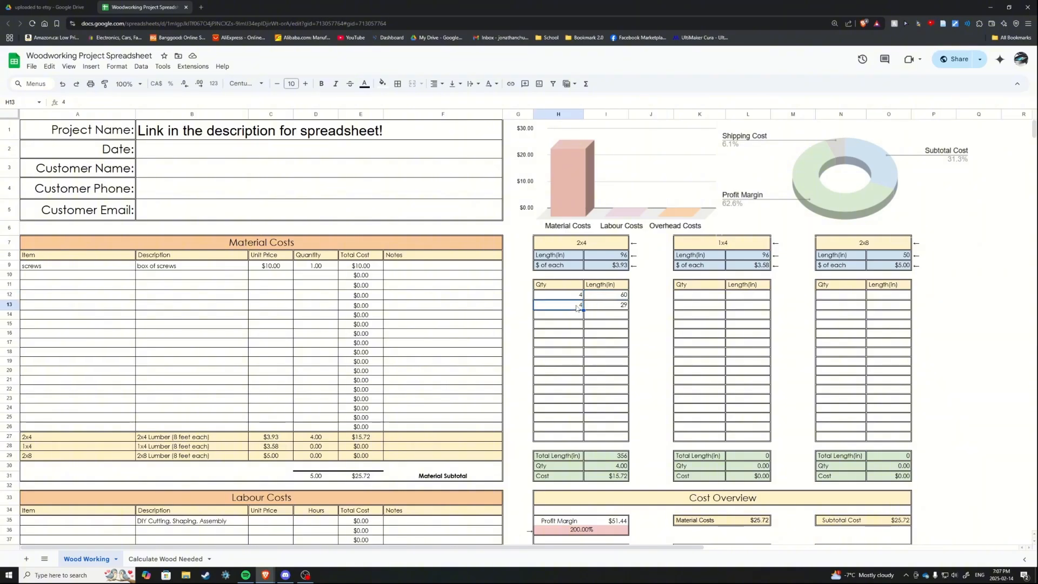
{"action": "left_click", "coordinate": [623, 307]}
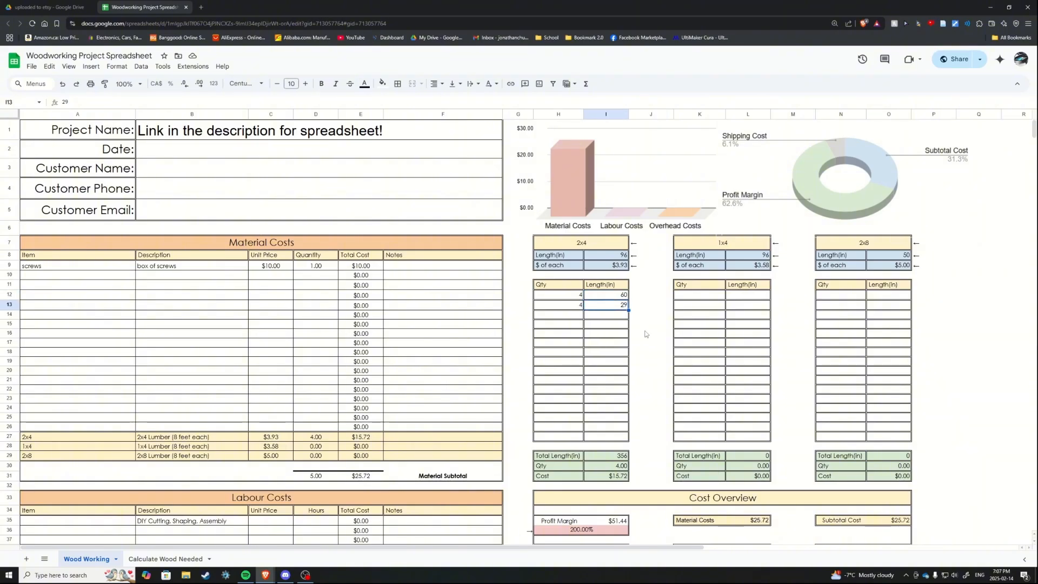
{"action": "left_click", "coordinate": [617, 457]}
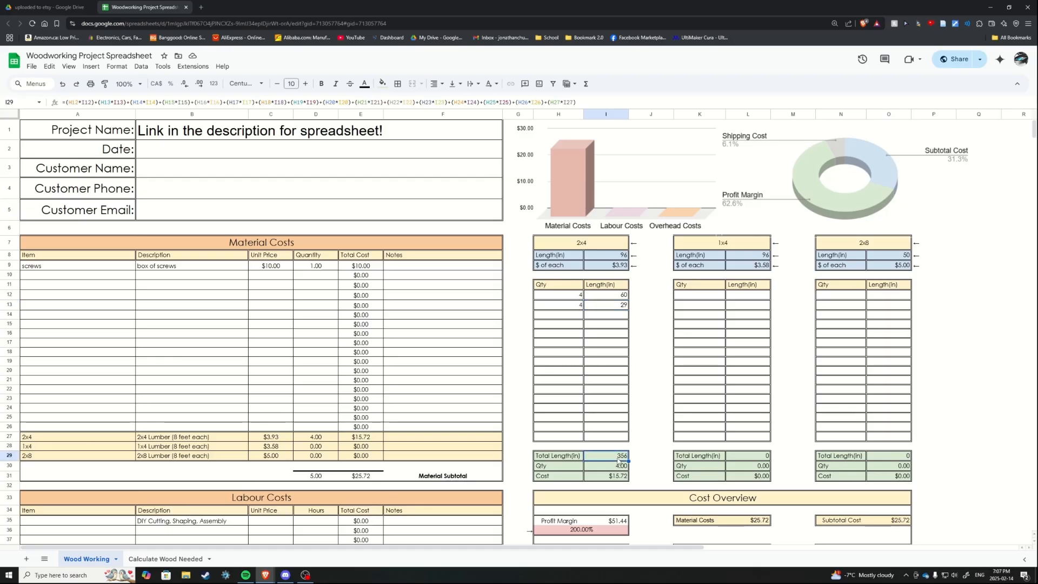
{"action": "left_click", "coordinate": [579, 305]}
{"action": "type", "text": "4"}
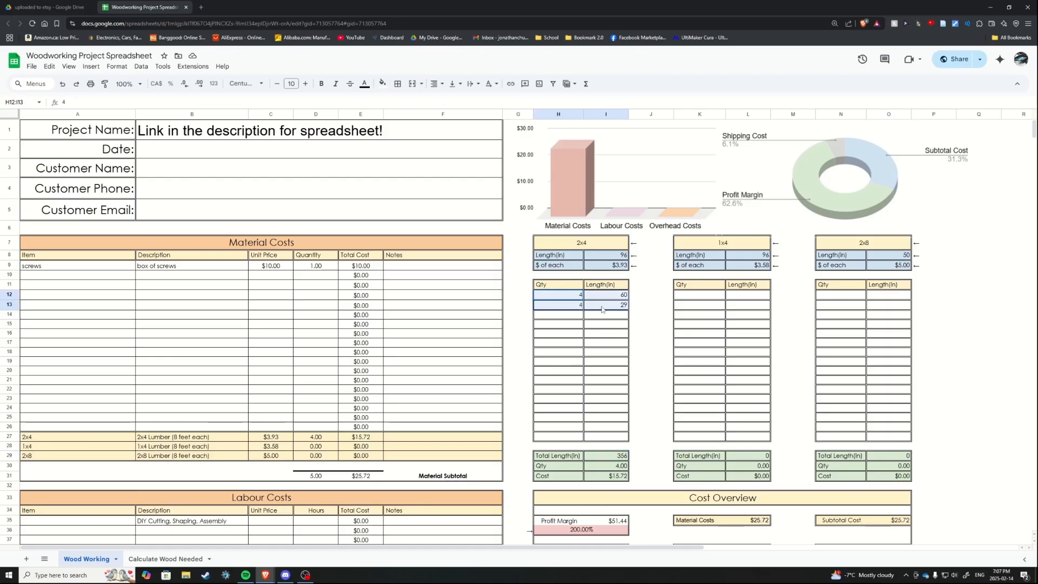
{"action": "left_click", "coordinate": [650, 352]}
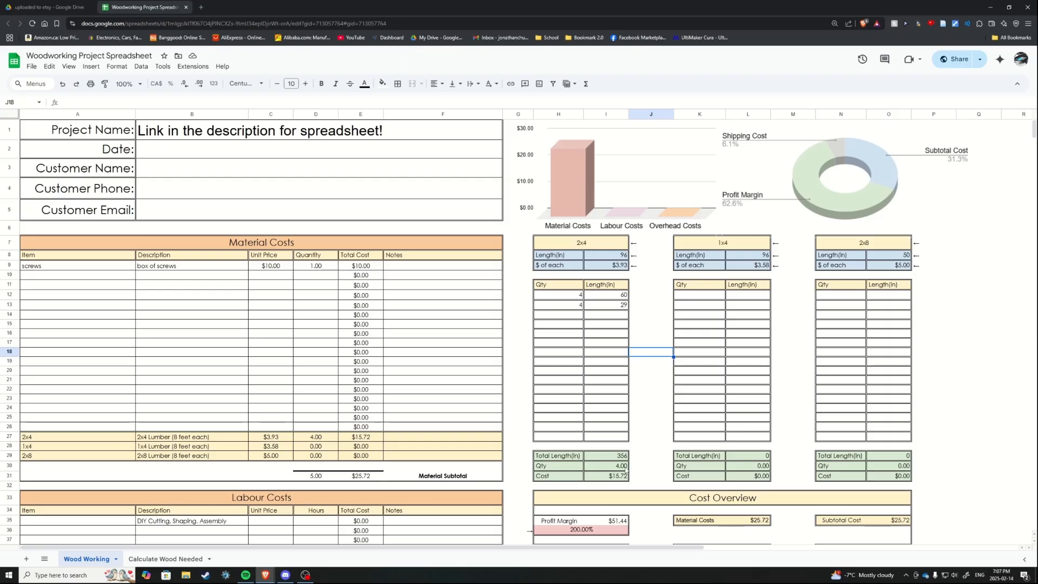
- Inspect the 1x4 and 2x8 lumber tables, the 2x4 cost formula and the material subtotal formula
{"action": "left_click_drag", "start_coordinate": [709, 245], "coordinate": [868, 481]}
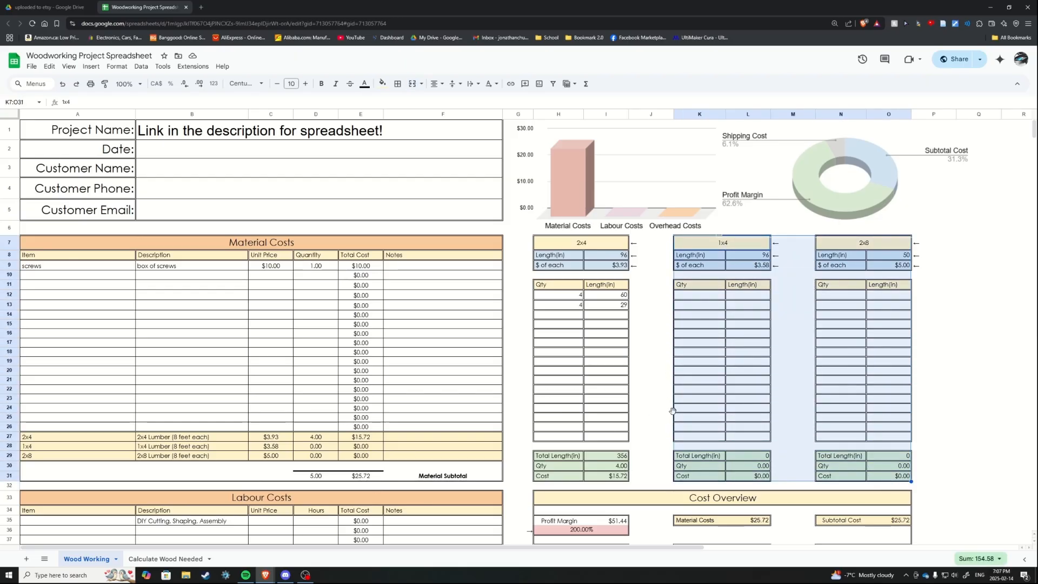
{"action": "left_click", "coordinate": [650, 437]}
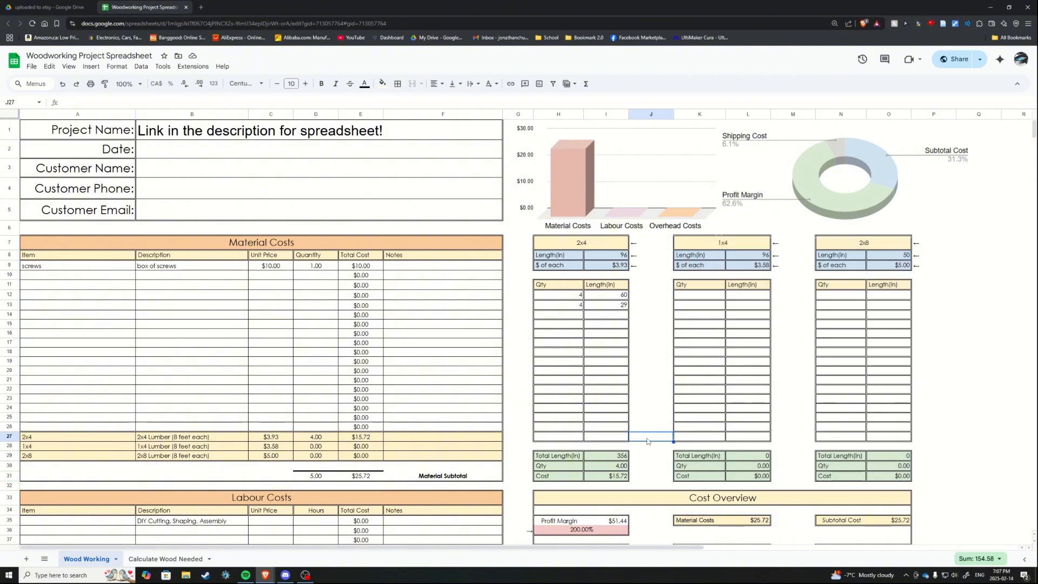
{"action": "left_click", "coordinate": [619, 477]}
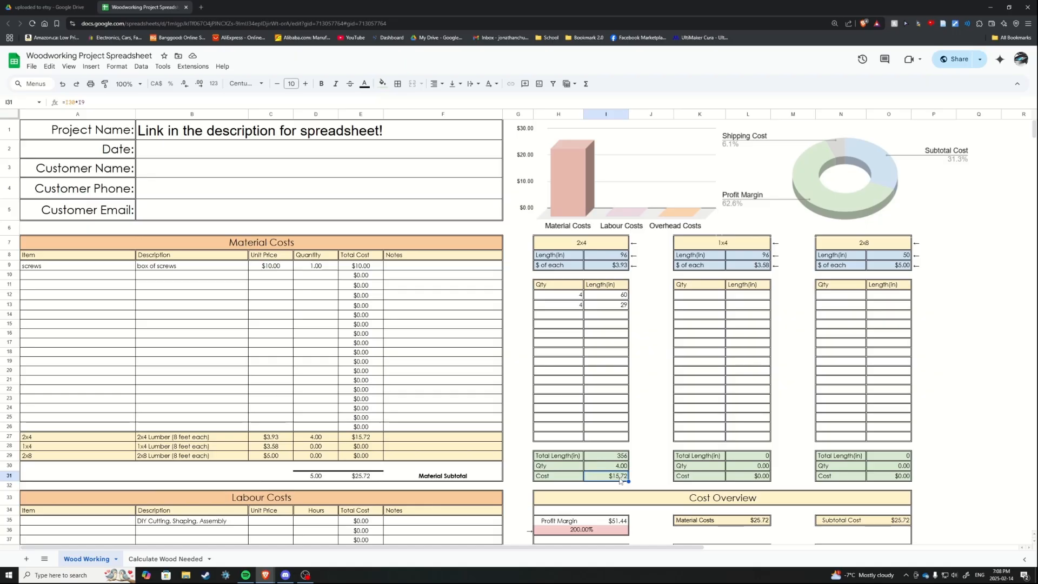
{"action": "left_click", "coordinate": [368, 479]}
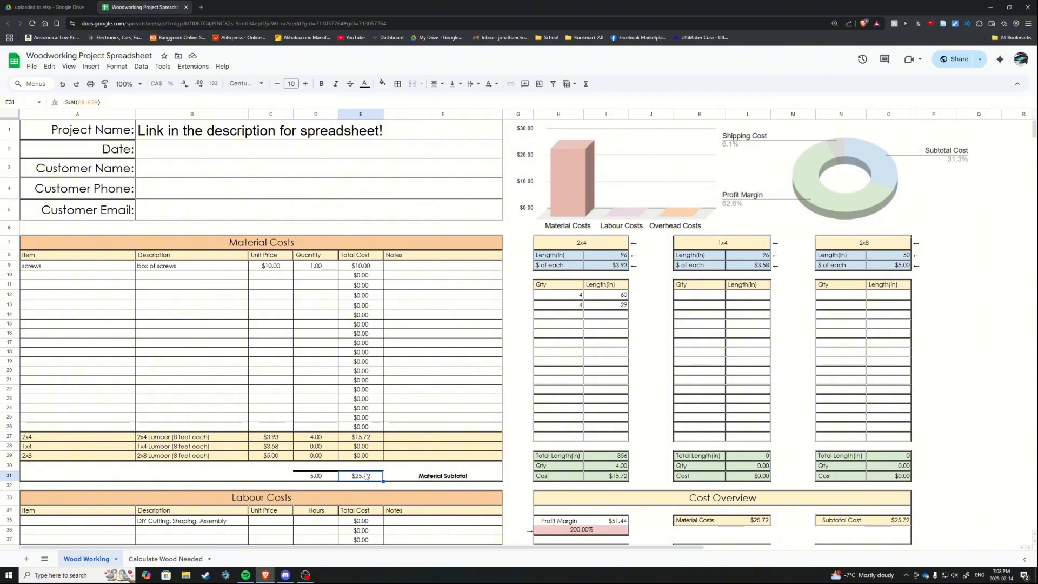
- Set the DIY Cutting, Shaping, Assembly labour row to a unit price of 15 and 2 hours
{"action": "scroll", "coordinate": [357, 390], "scroll_direction": "down", "scroll_amount": 3}
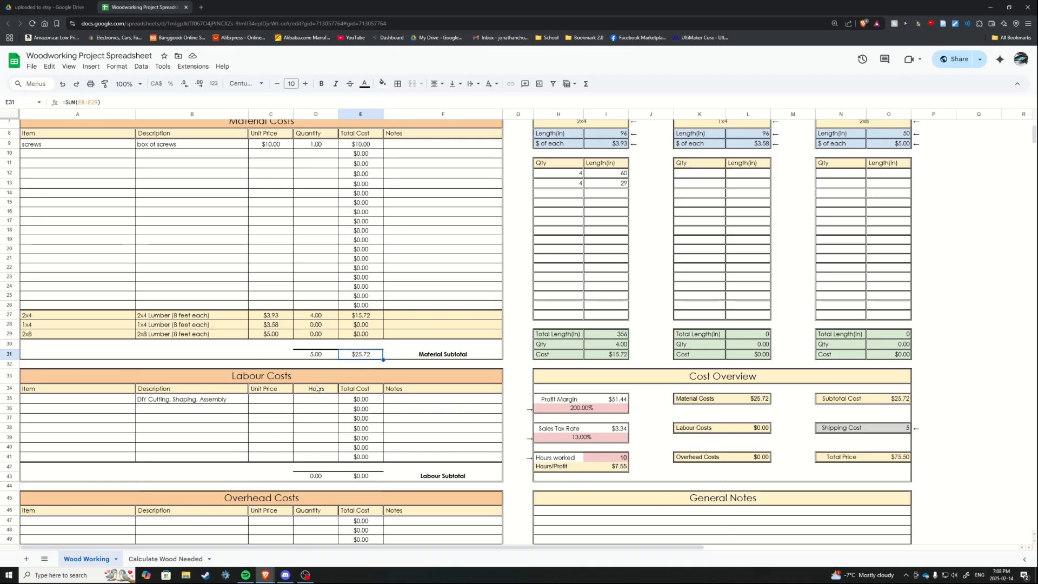
{"action": "left_click", "coordinate": [286, 402]}
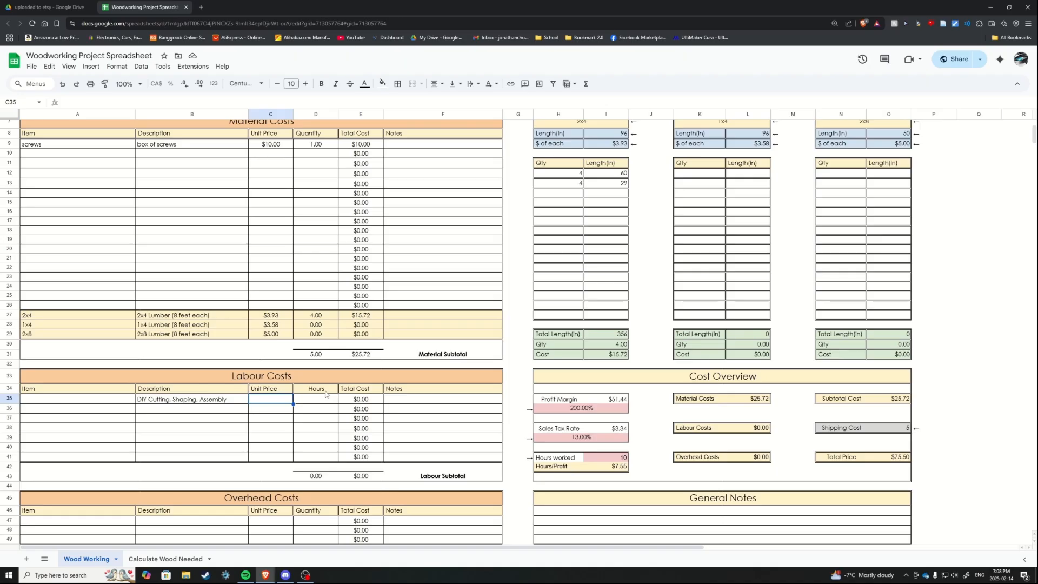
{"action": "type", "text": "15"}
{"action": "key", "text": "Return"}
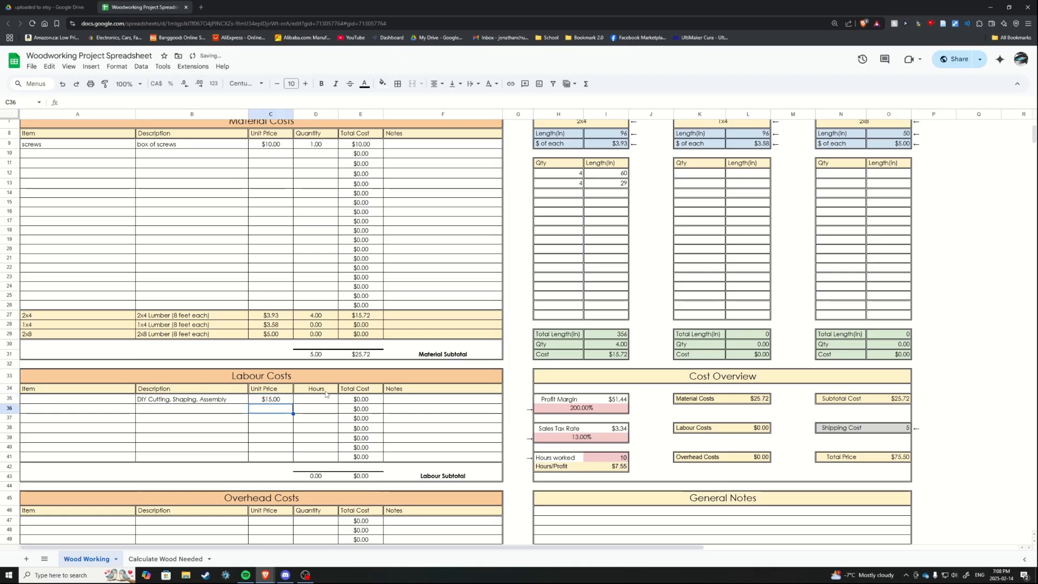
{"action": "left_click", "coordinate": [323, 399]}
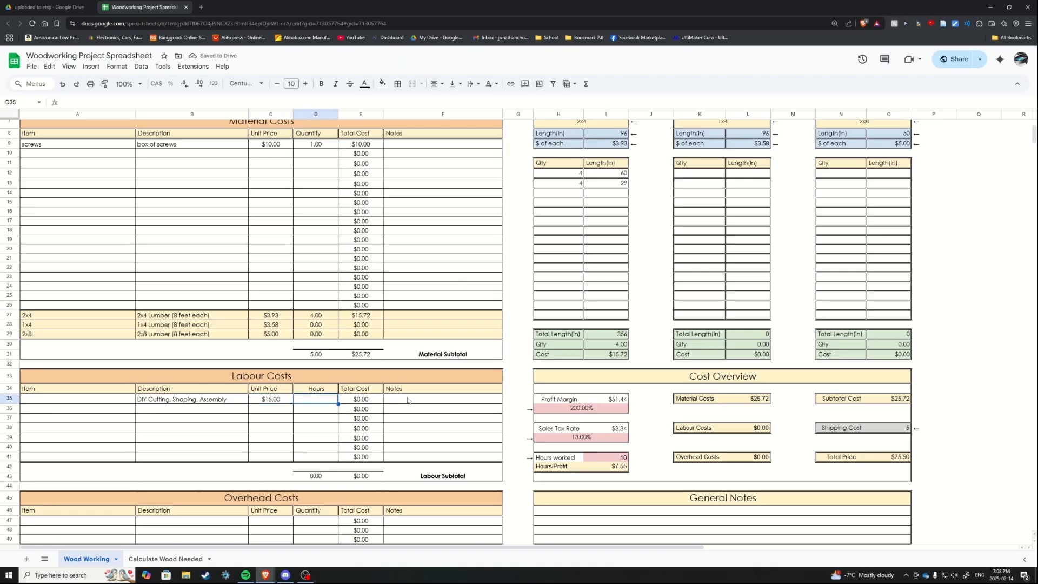
{"action": "type", "text": "4"}
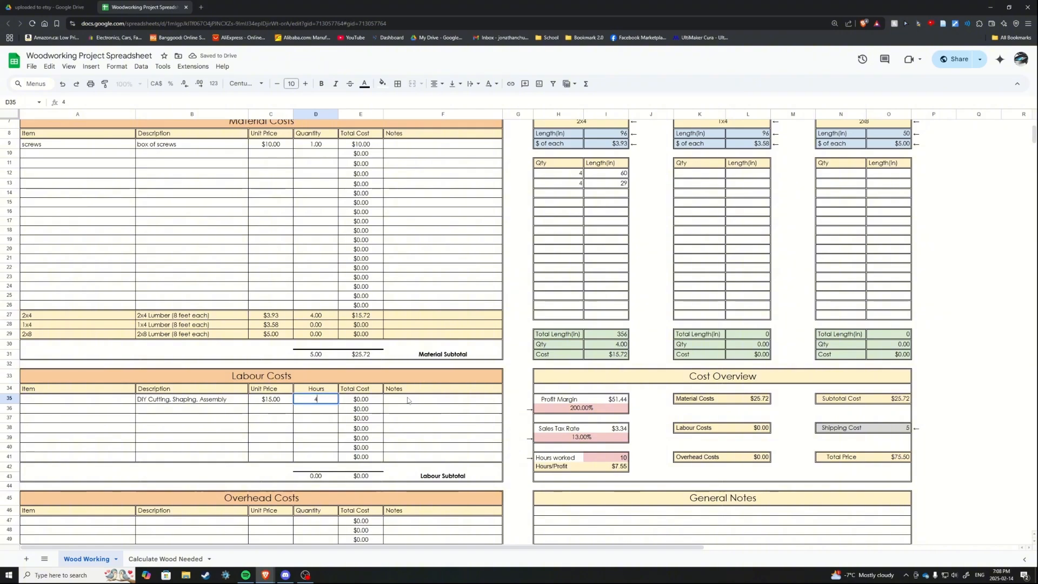
{"action": "key", "text": "BackSpace"}
{"action": "key", "text": "Return"}
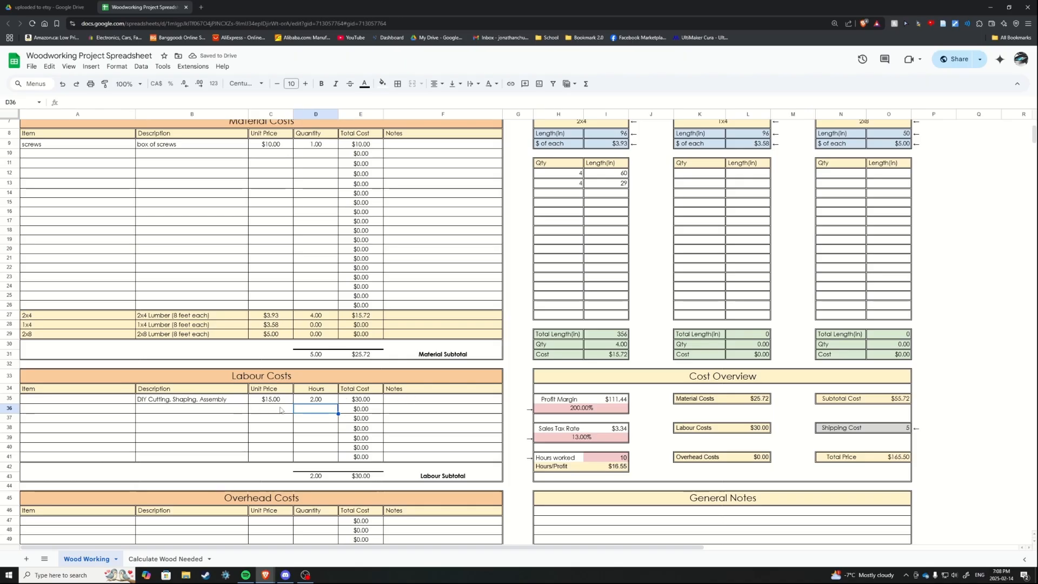
- Add a "sanding" row to Labour Costs with a unit price of 15 and 2 hours
{"action": "left_click", "coordinate": [200, 409]}
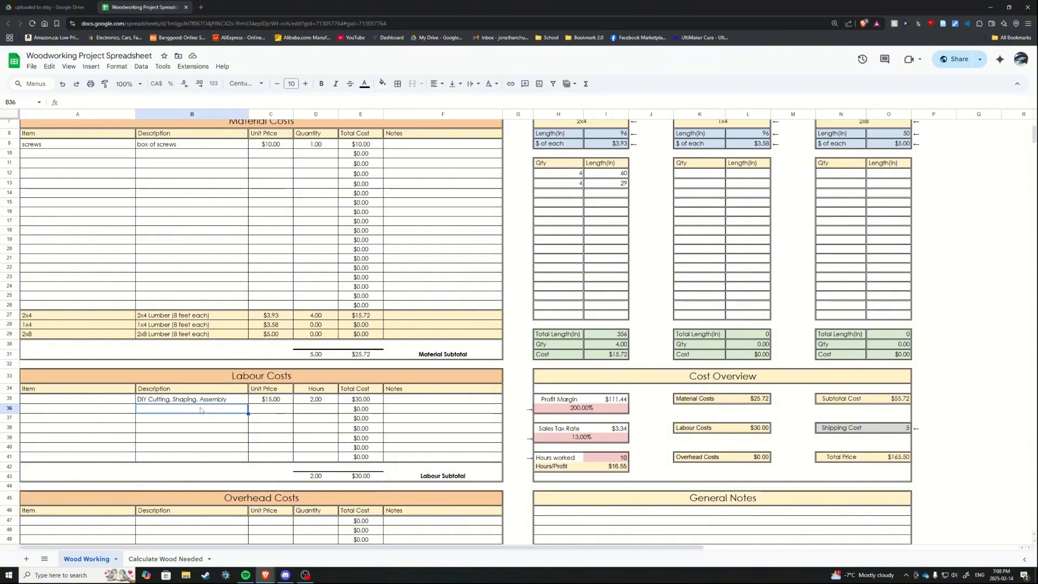
{"action": "type", "text": "s"}
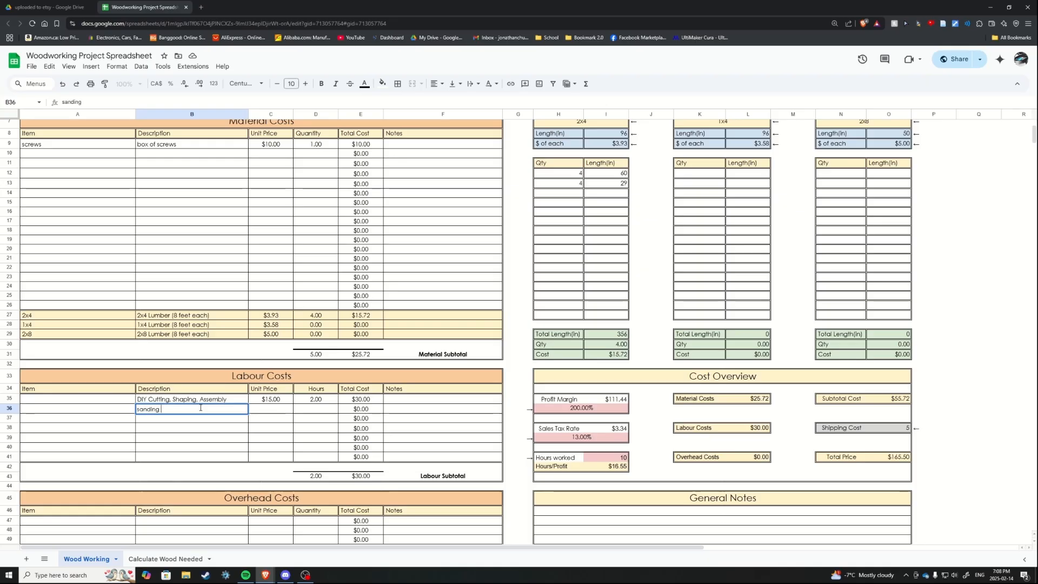
{"action": "type", "text": "anding"}
{"action": "key", "text": "Tab"}
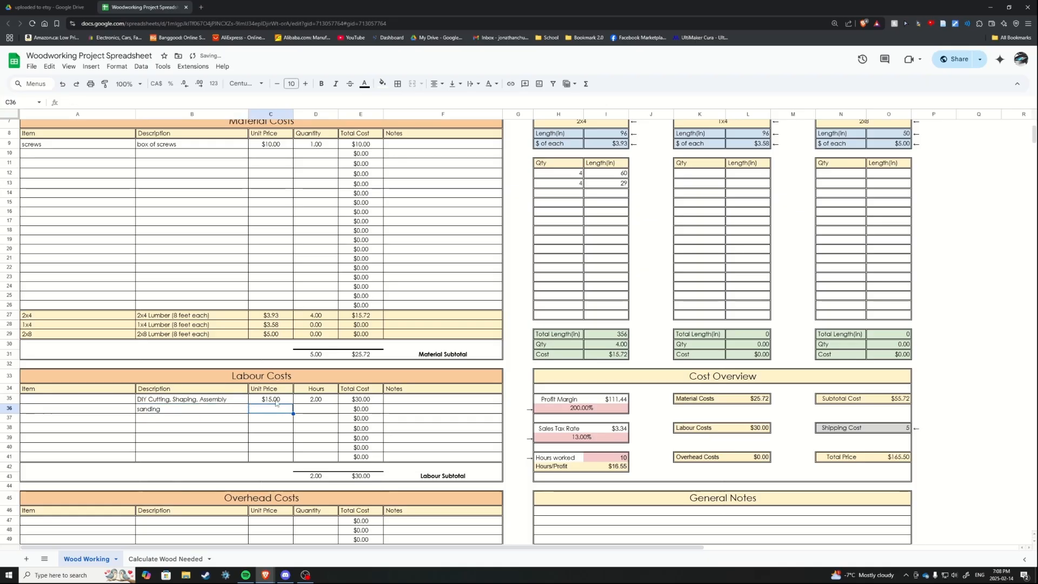
{"action": "type", "text": "15"}
{"action": "key", "text": "Return"}
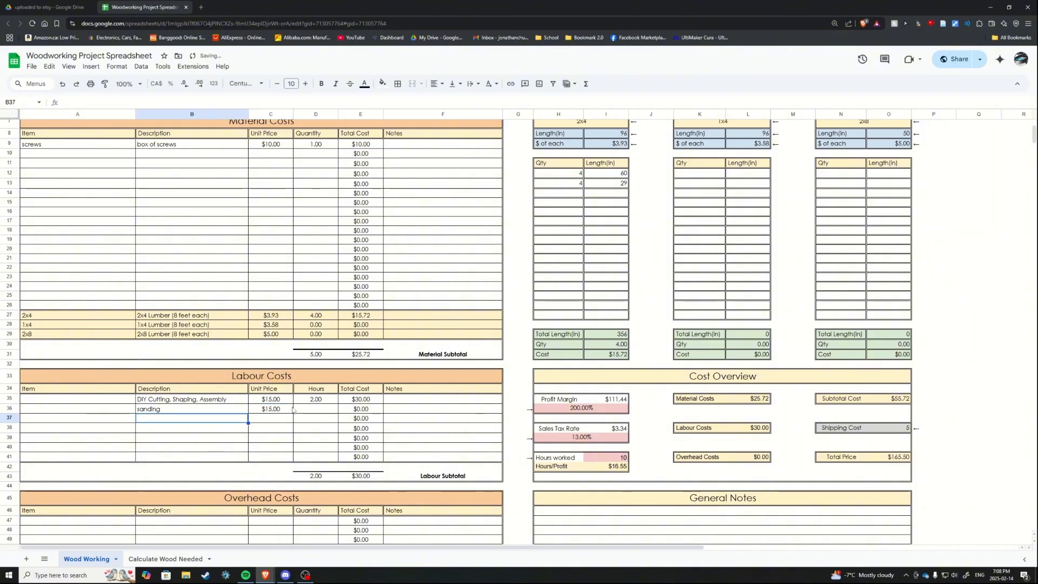
{"action": "left_click", "coordinate": [320, 413]}
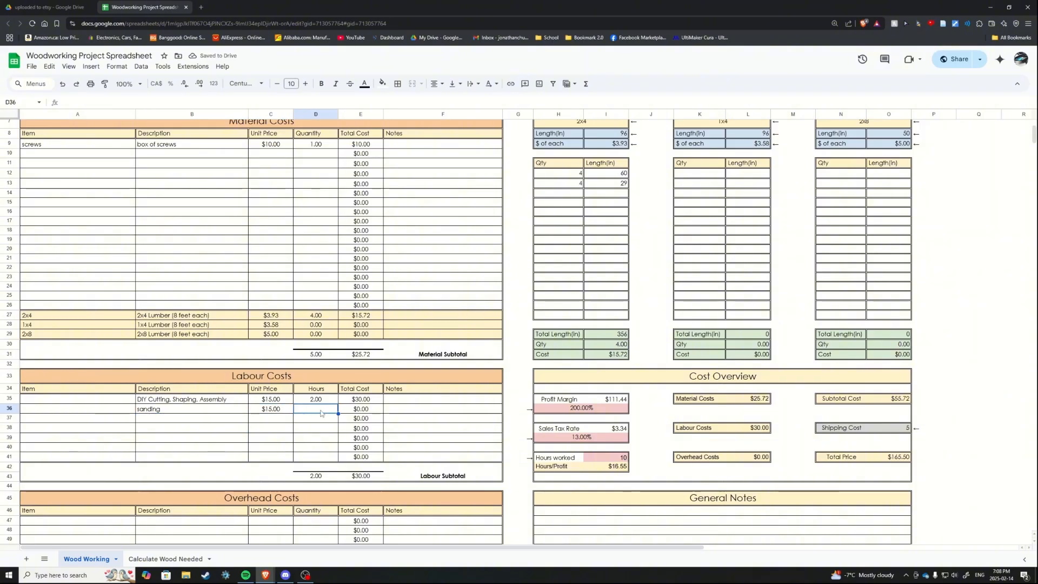
{"action": "type", "text": "2"}
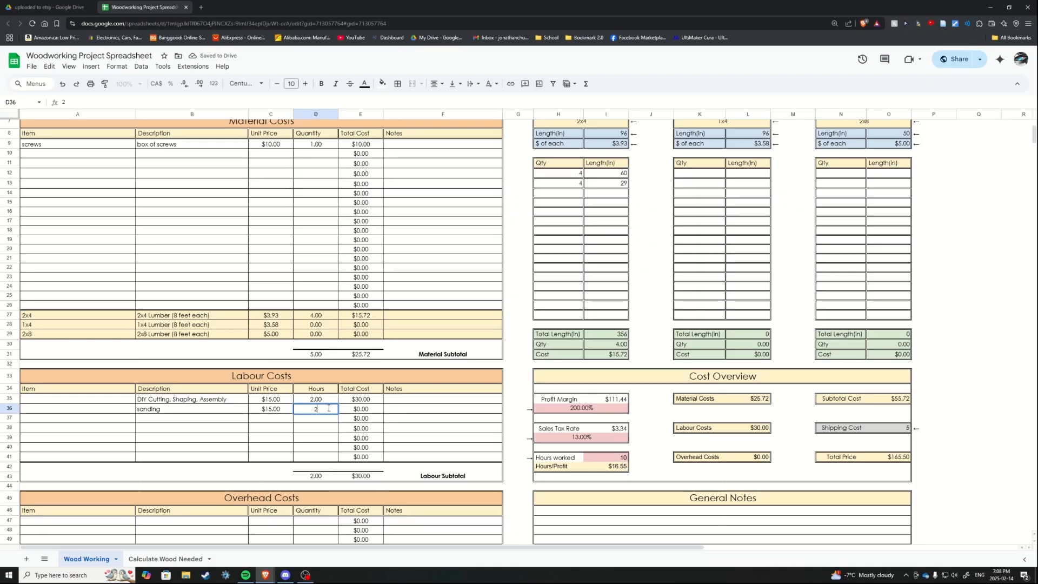
{"action": "key", "text": "Return"}
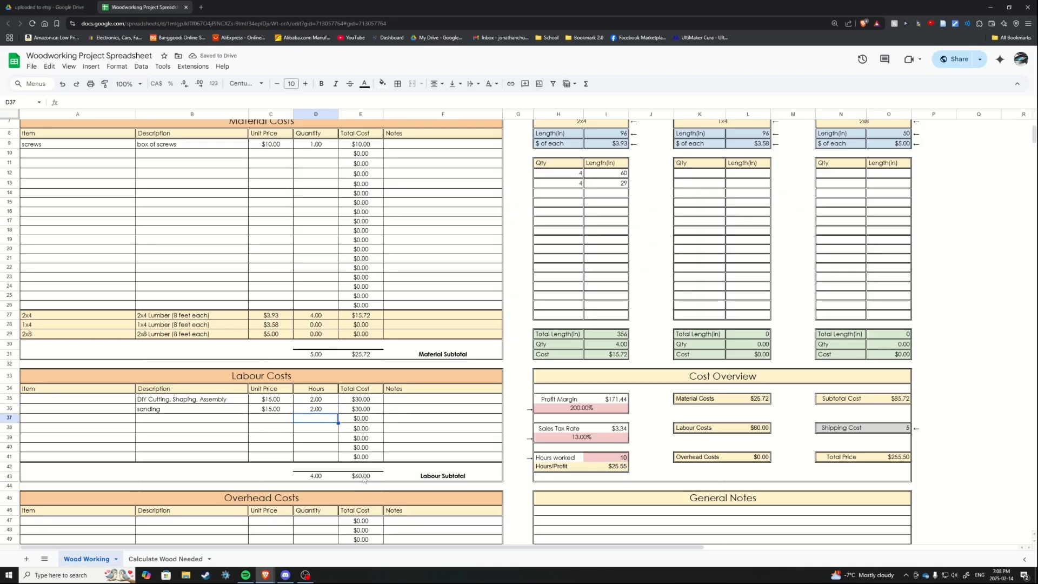
- Add a "tools and equipment" entry in the first Overhead Costs row with a unit price of 5
{"action": "scroll", "coordinate": [381, 475], "scroll_direction": "down", "scroll_amount": 1}
{"action": "scroll", "coordinate": [377, 436], "scroll_direction": "down", "scroll_amount": 1}
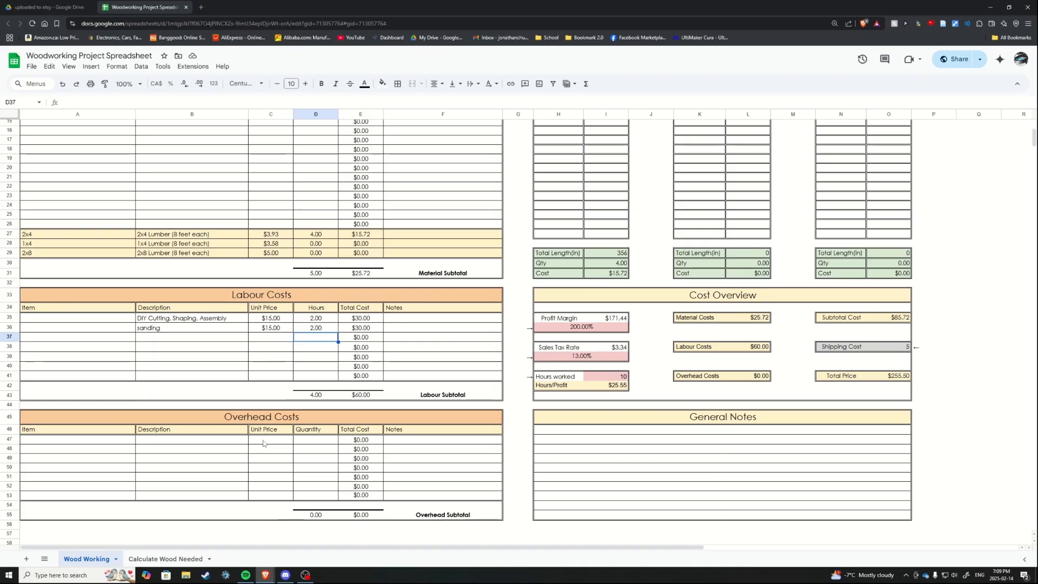
{"action": "left_click", "coordinate": [264, 443]}
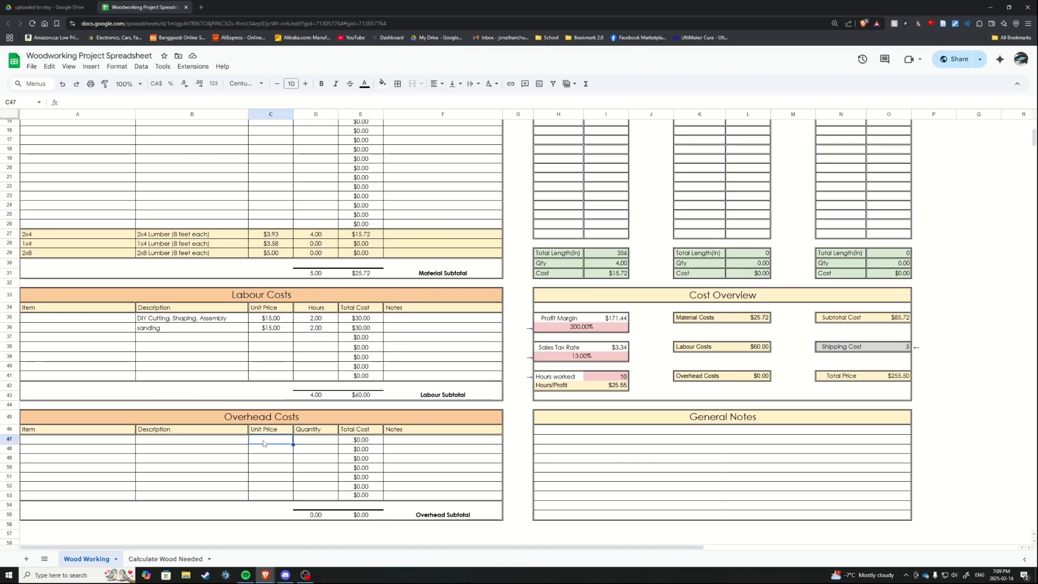
{"action": "left_click", "coordinate": [225, 444]}
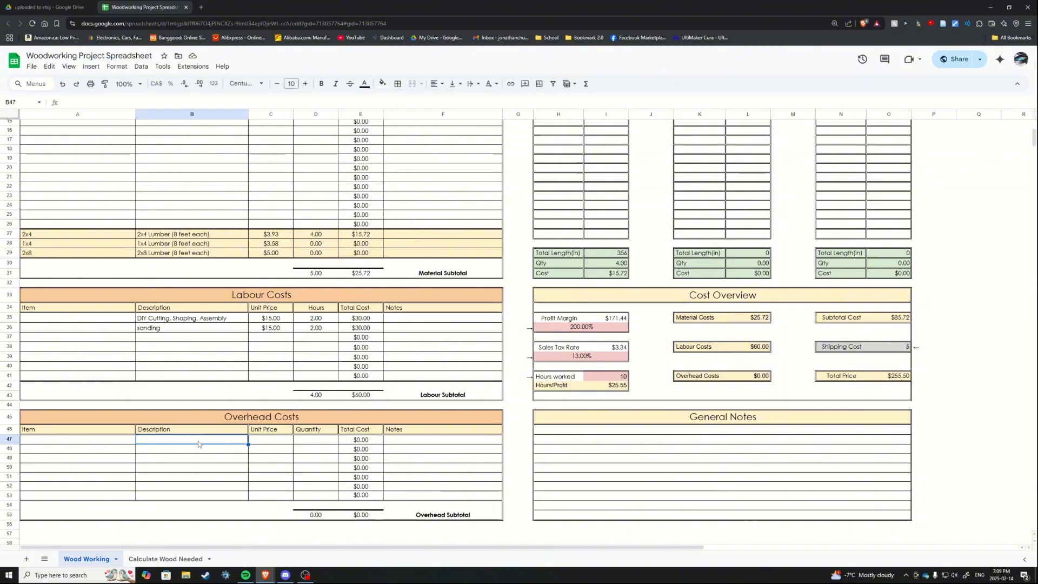
{"action": "type", "text": "tools a"}
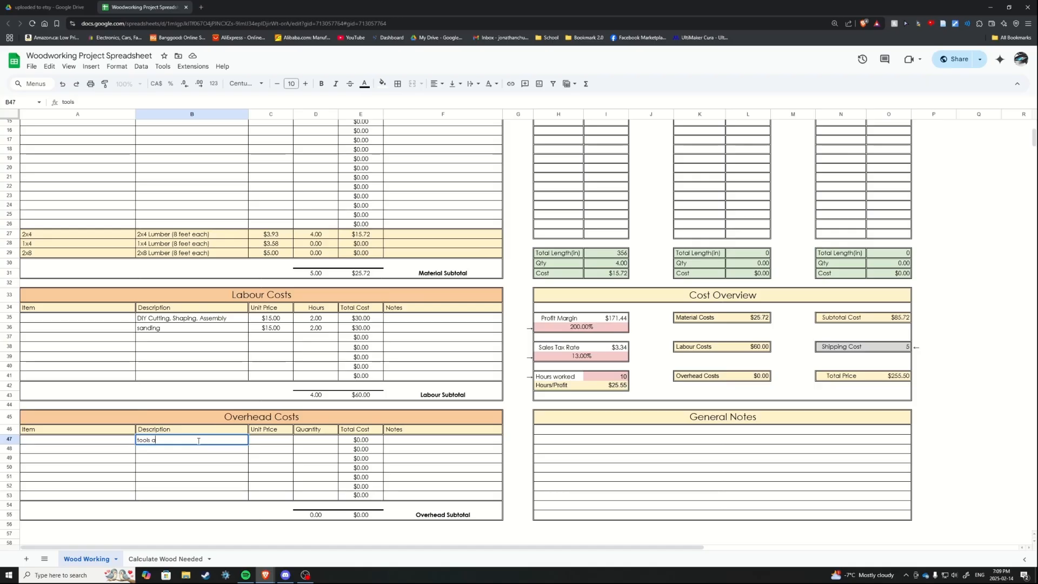
{"action": "type", "text": "nd equipment"}
{"action": "key", "text": "Tab"}
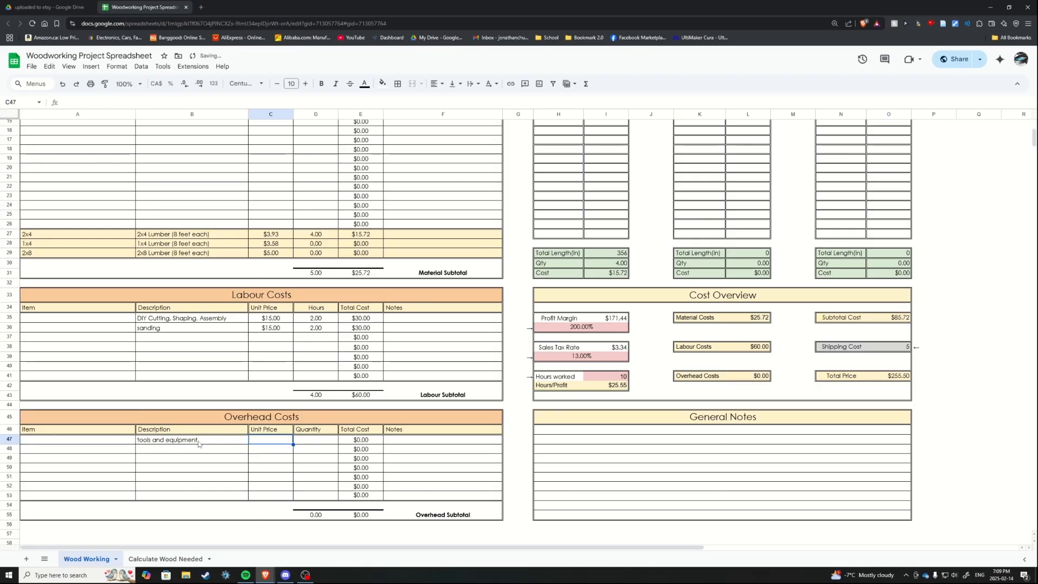
{"action": "type", "text": "5"}
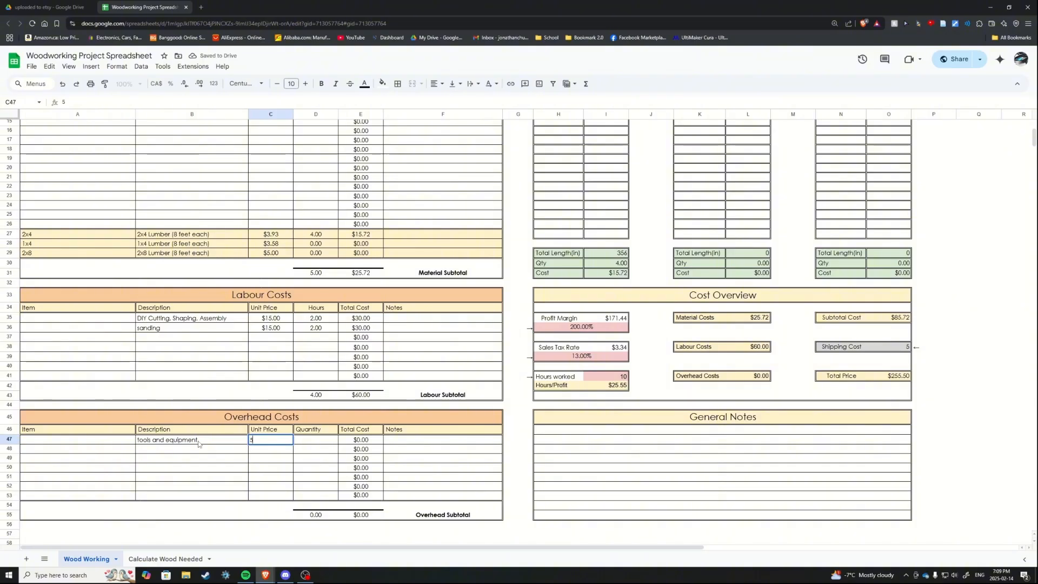
- Rename the Quantity column header of the Overhead Costs table to "Quantity / Hours"
{"action": "left_click", "coordinate": [316, 430]}
{"action": "double_click", "coordinate": [317, 430]}
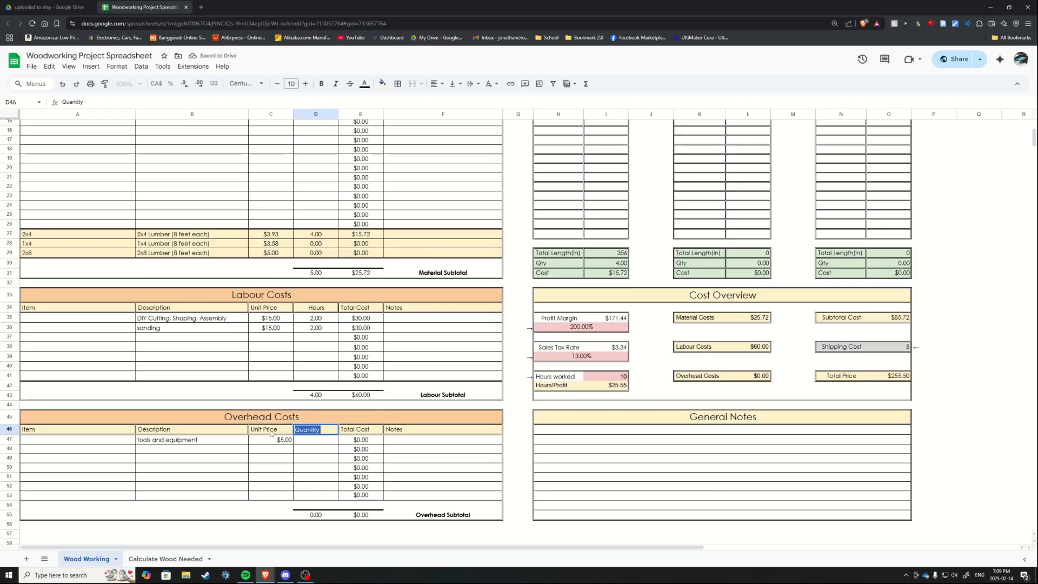
{"action": "key", "text": "End"}
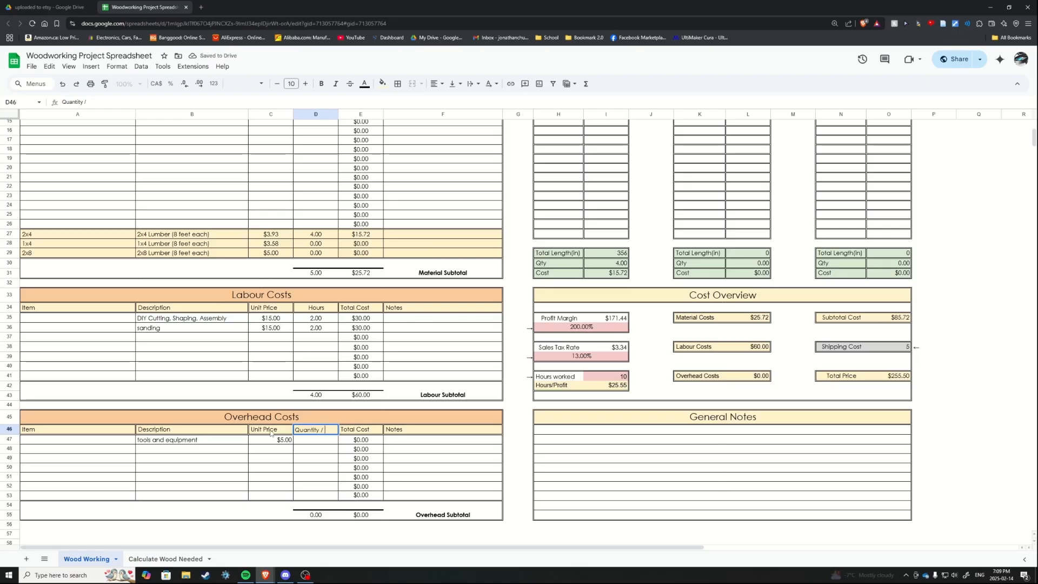
{"action": "type", "text": "/ Hours"}
{"action": "key", "text": "Return"}
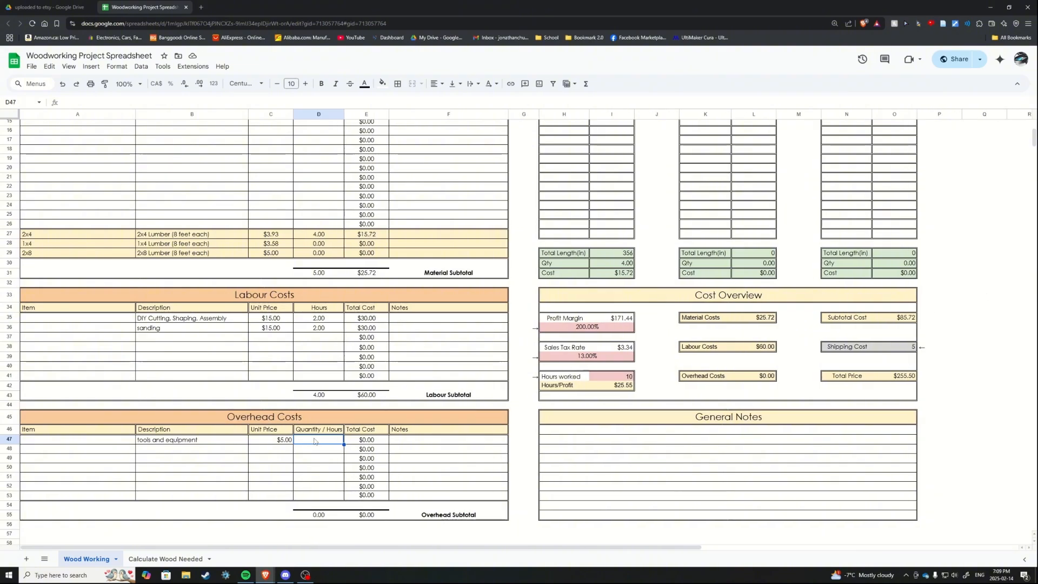
- Set the quantity/hours of the "tools and equipment" overhead entry to 4
{"action": "double_click", "coordinate": [343, 442]}
{"action": "type", "text": "4"}
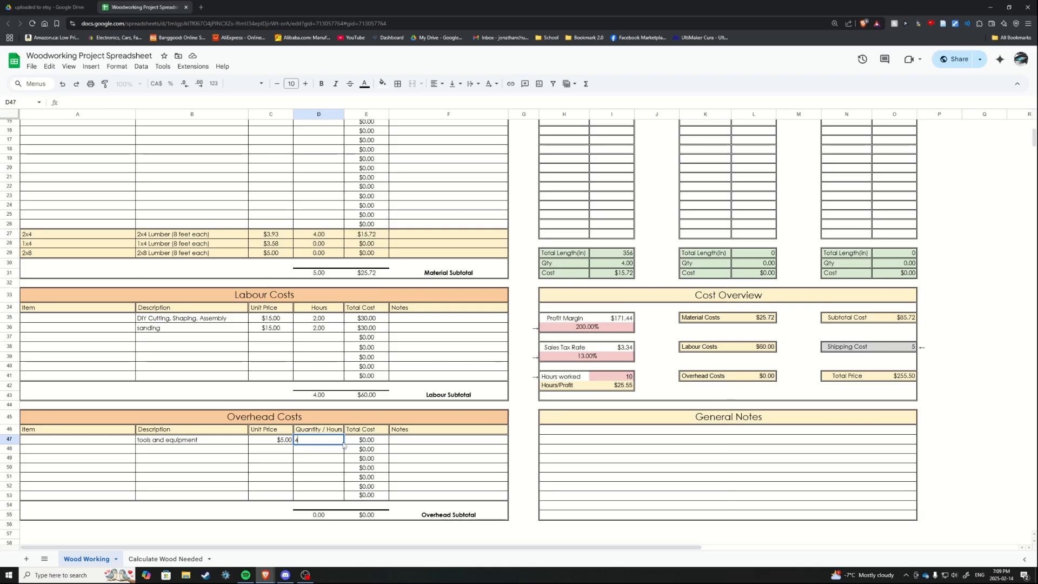
{"action": "key", "text": "Return"}
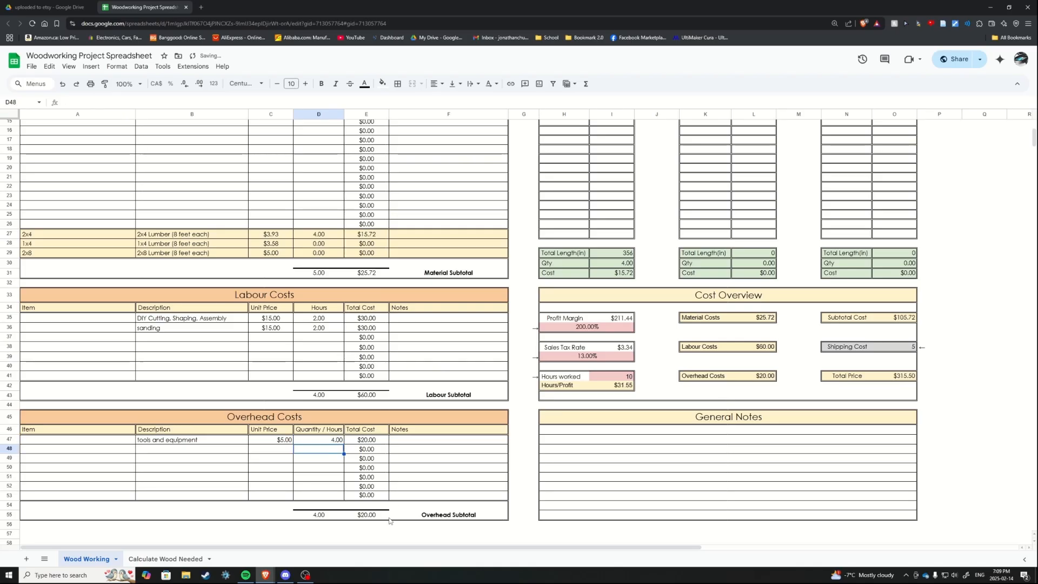
- Set the Profit Margin percentage in the Cost Overview to 100%
{"action": "scroll", "coordinate": [427, 413], "scroll_direction": "up", "scroll_amount": 4}
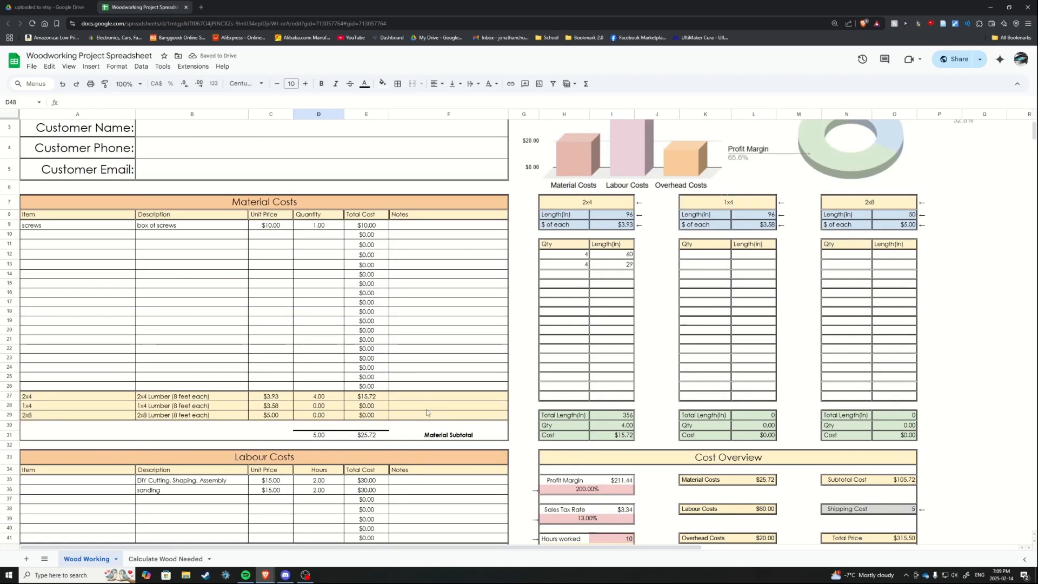
{"action": "scroll", "coordinate": [636, 262], "scroll_direction": "down", "scroll_amount": 3}
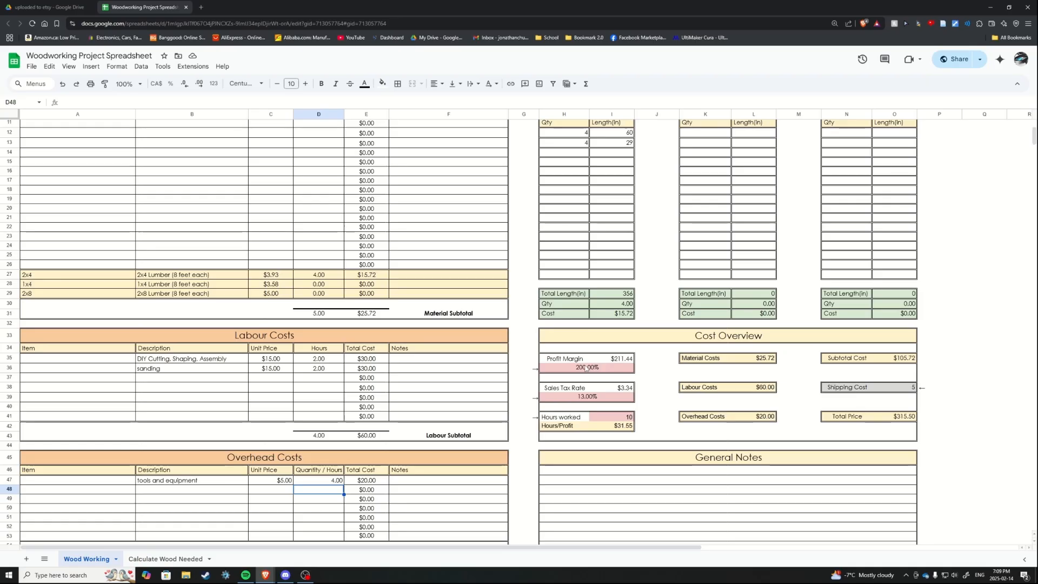
{"action": "scroll", "coordinate": [585, 369], "scroll_direction": "down", "scroll_amount": 1}
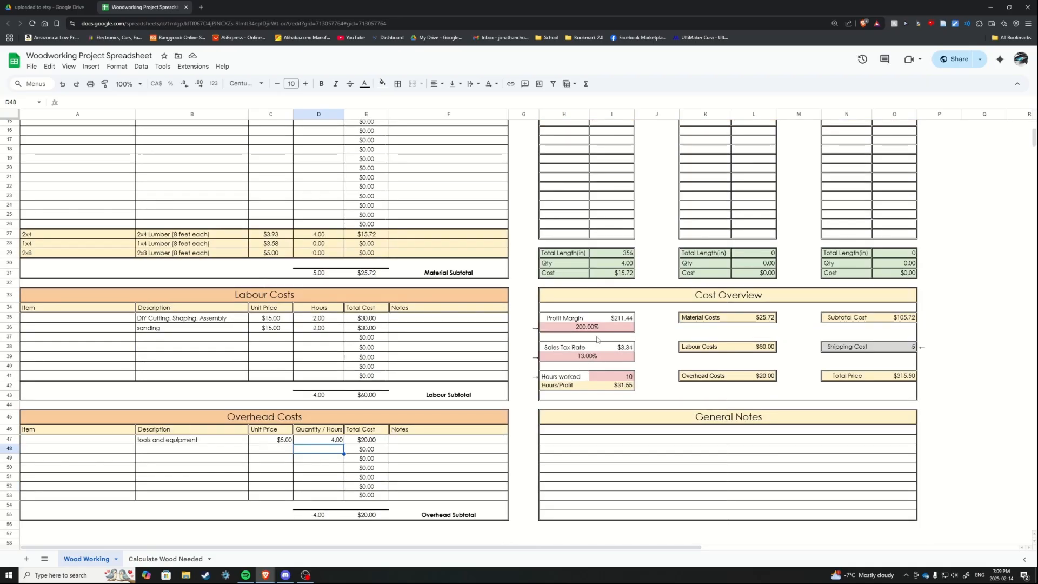
{"action": "left_click", "coordinate": [620, 330]}
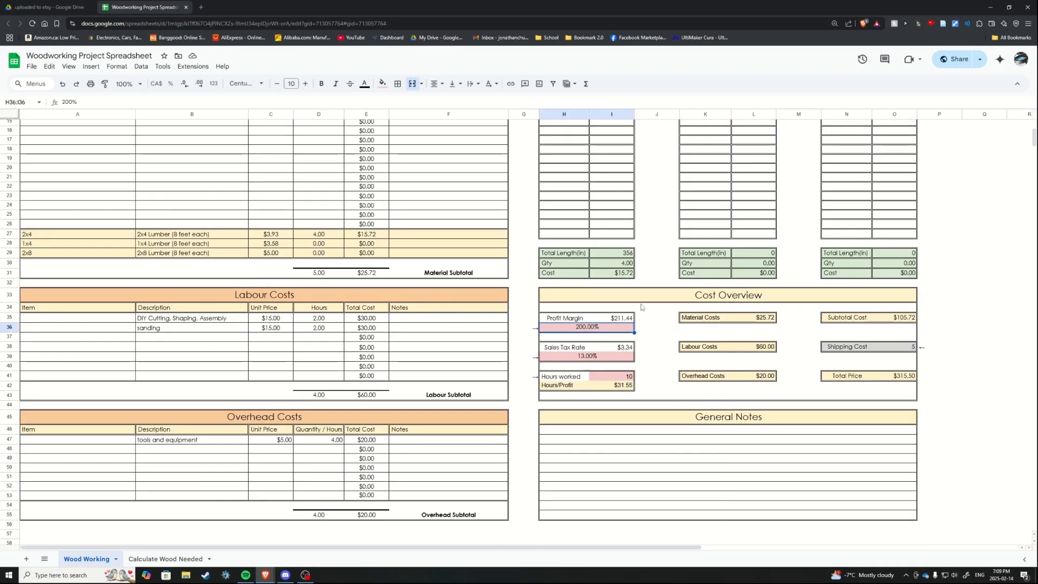
{"action": "type", "text": "1000"}
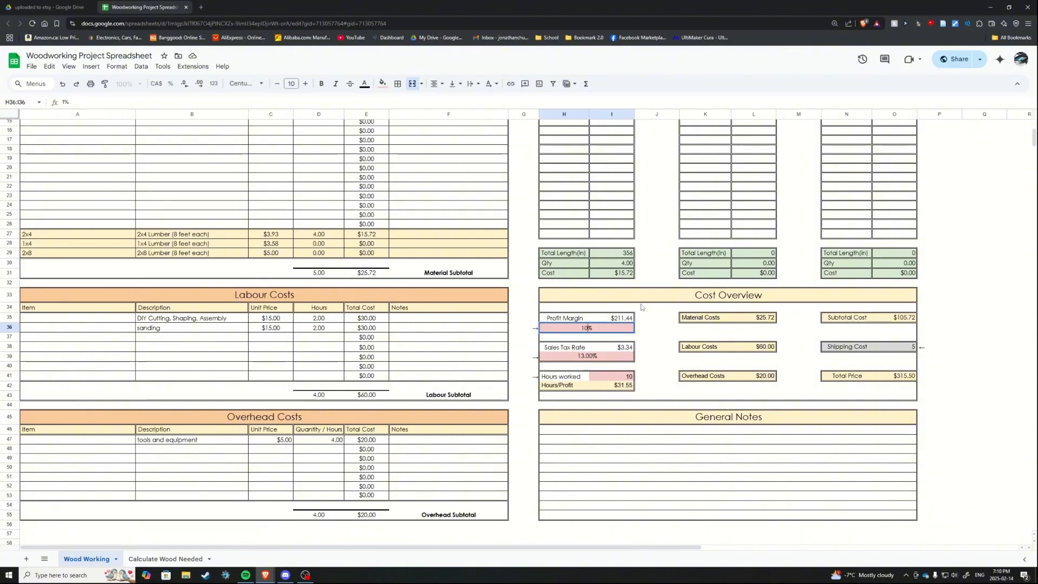
{"action": "key", "text": "BackSpace"}
{"action": "key", "text": "Return"}
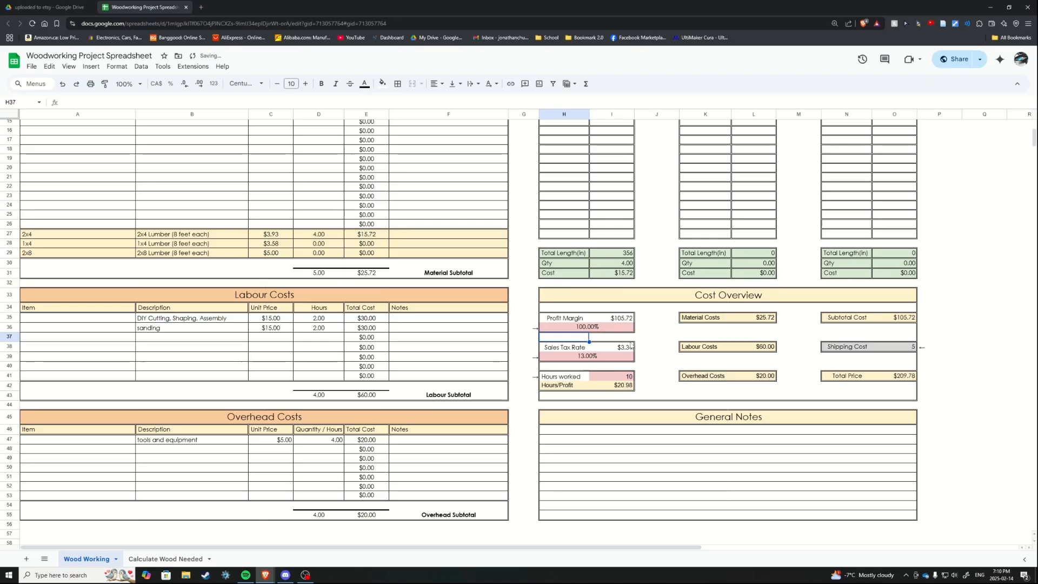
- Set the Profit Margin percentage in the Cost Overview to 50% and the hours worked to 4
{"action": "scroll", "coordinate": [621, 352], "scroll_direction": "up", "scroll_amount": 1}
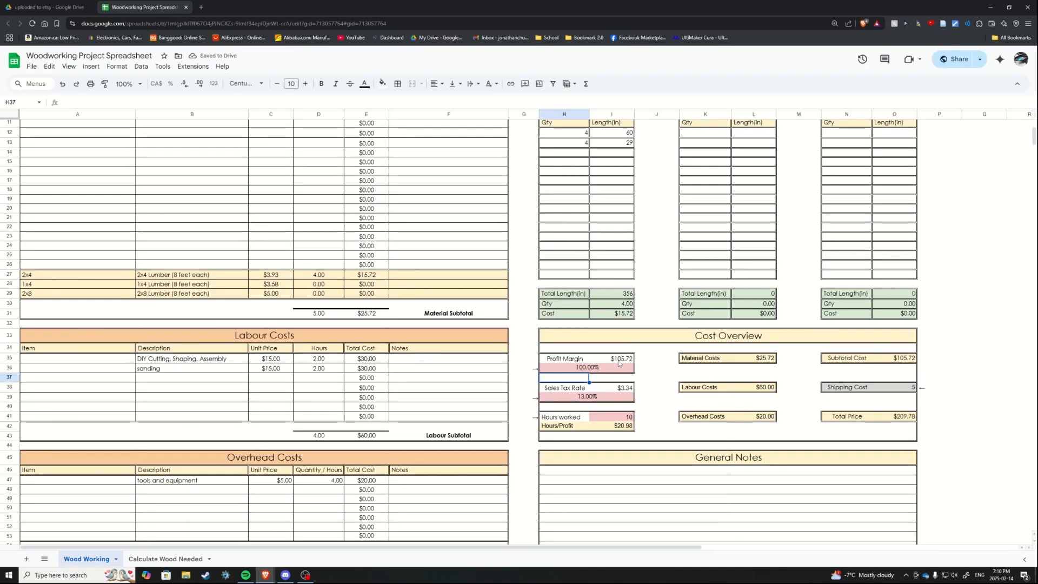
{"action": "left_click", "coordinate": [630, 361]}
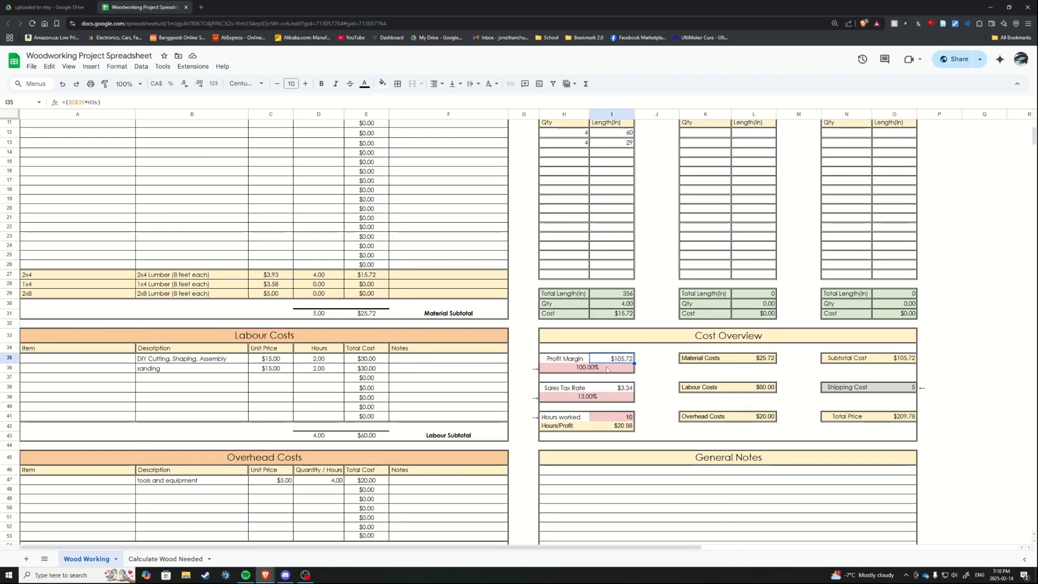
{"action": "left_click", "coordinate": [607, 369]}
{"action": "type", "text": "50"}
{"action": "key", "text": "Return"}
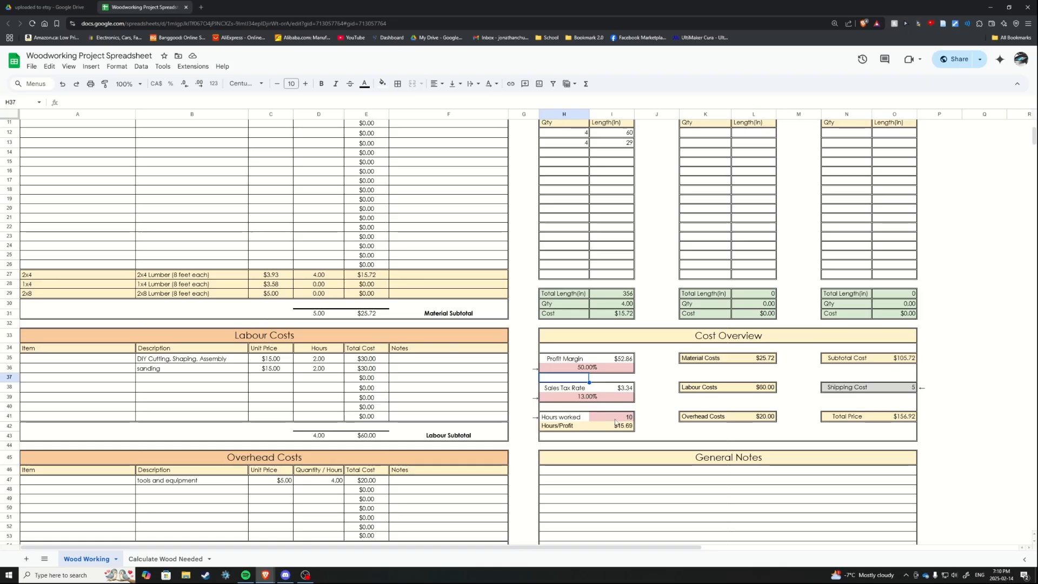
{"action": "left_click", "coordinate": [615, 422]}
{"action": "double_click", "coordinate": [626, 420]}
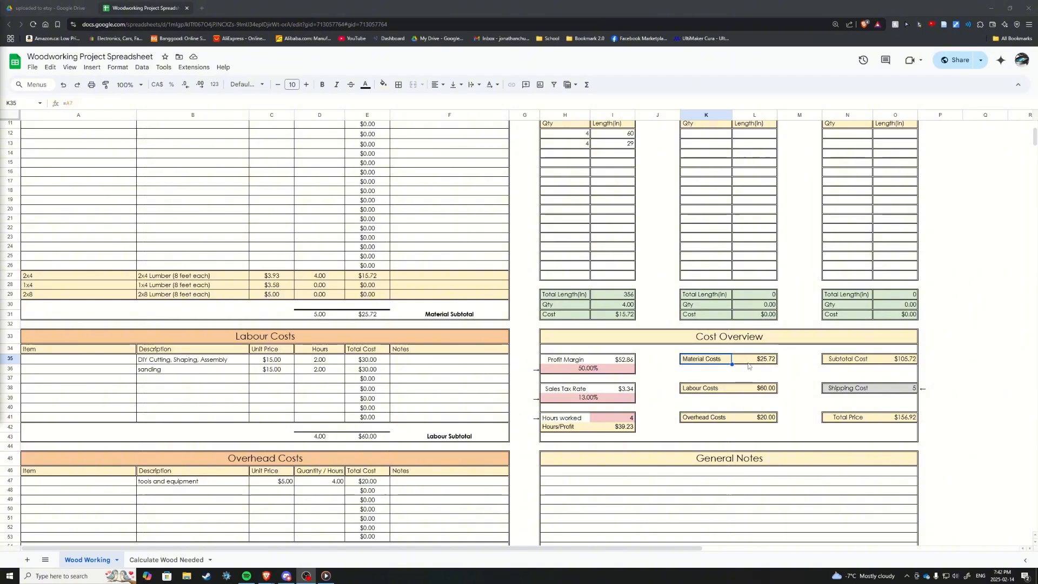
- Examine the Cost Overview's material, labour and overhead costs, subtotal, shipping cost, total price, hours worked and profit per hour
{"action": "left_click", "coordinate": [758, 365]}
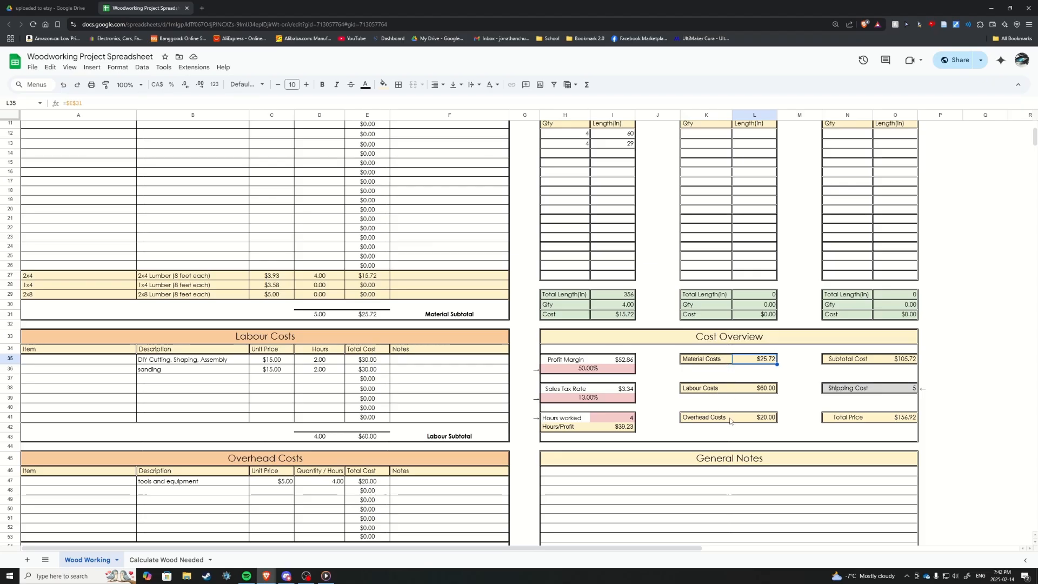
{"action": "left_click_drag", "start_coordinate": [709, 362], "coordinate": [767, 419]}
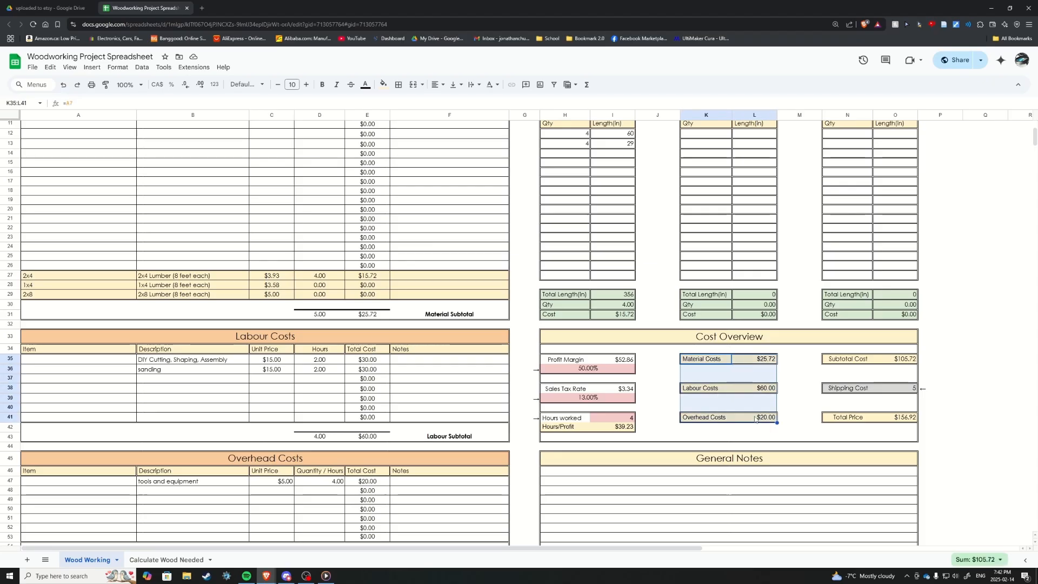
{"action": "left_click", "coordinate": [845, 361]}
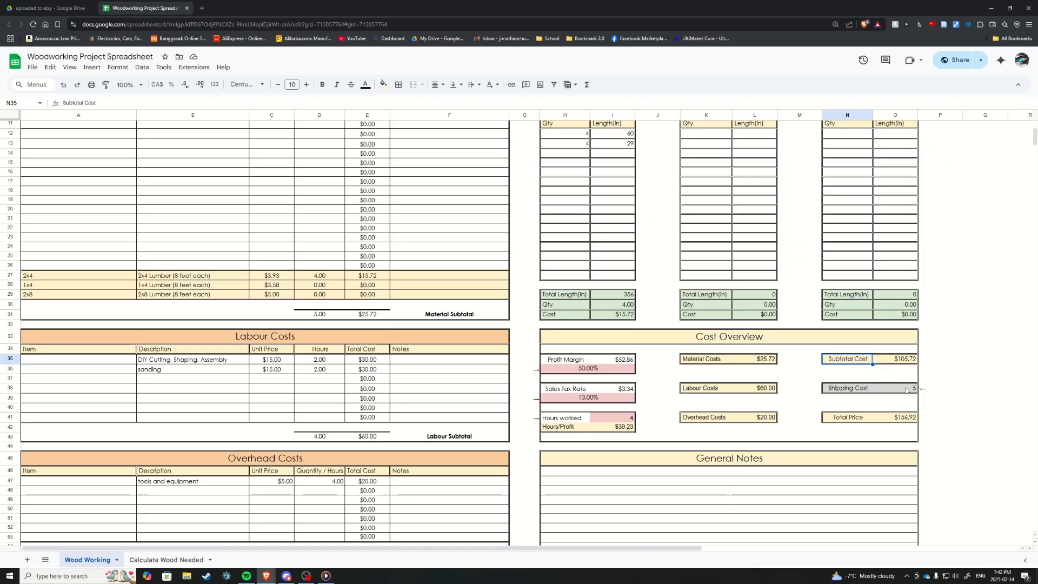
{"action": "left_click", "coordinate": [907, 391]}
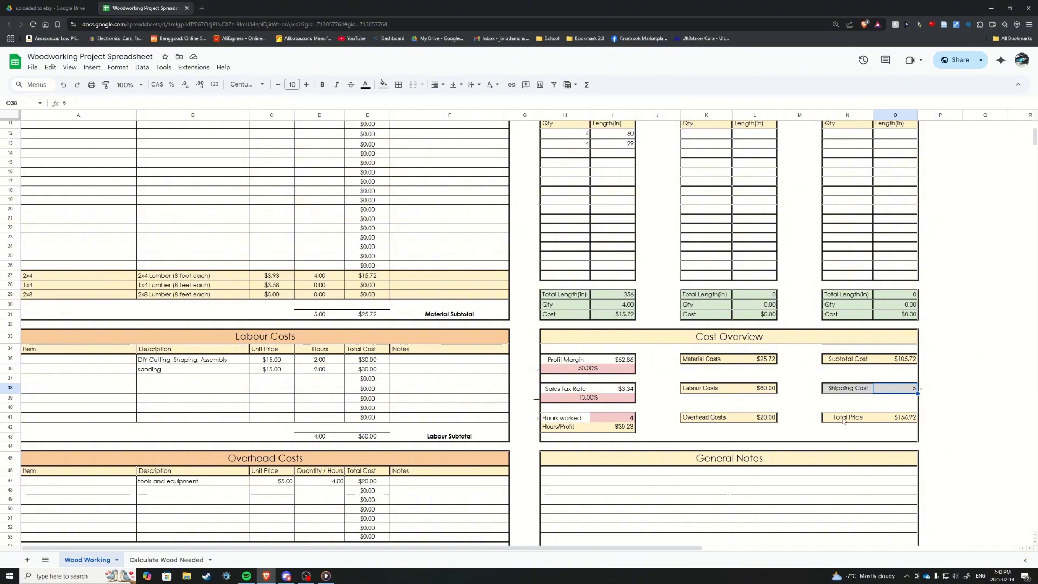
{"action": "left_click_drag", "start_coordinate": [842, 421], "coordinate": [898, 421]}
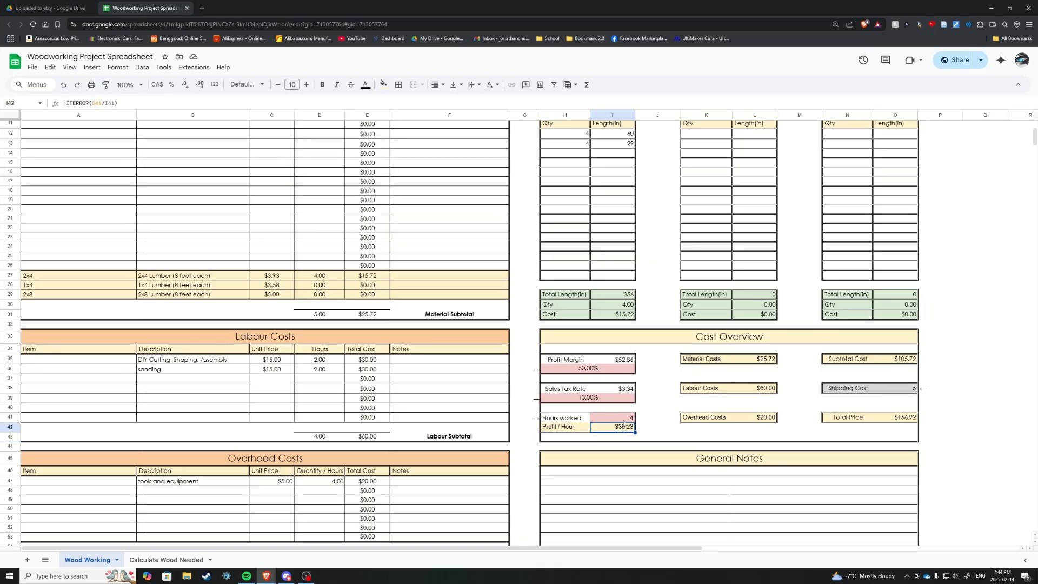
{"action": "left_click", "coordinate": [622, 421]}
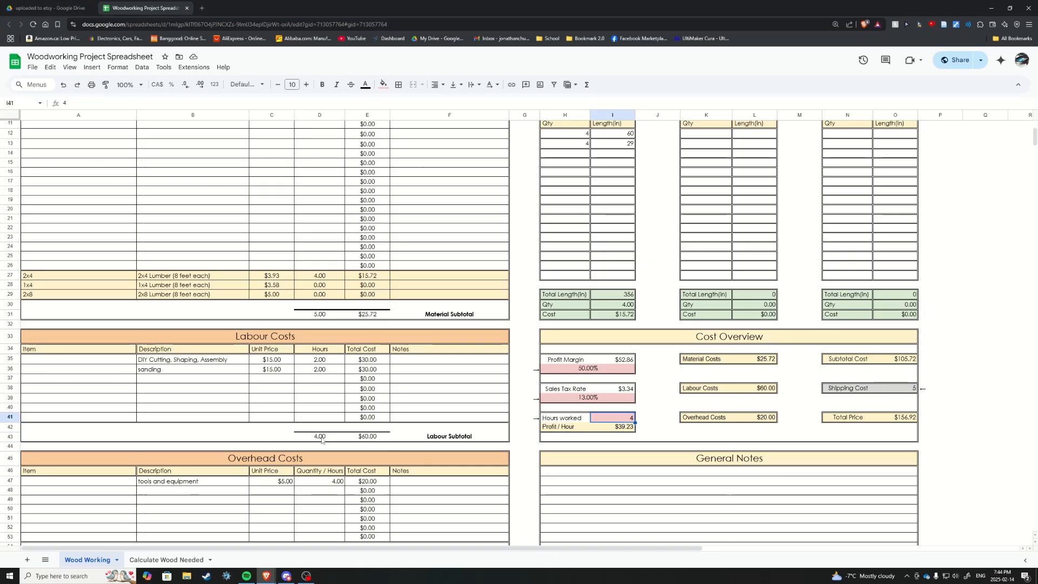
{"action": "left_click", "coordinate": [643, 428]}
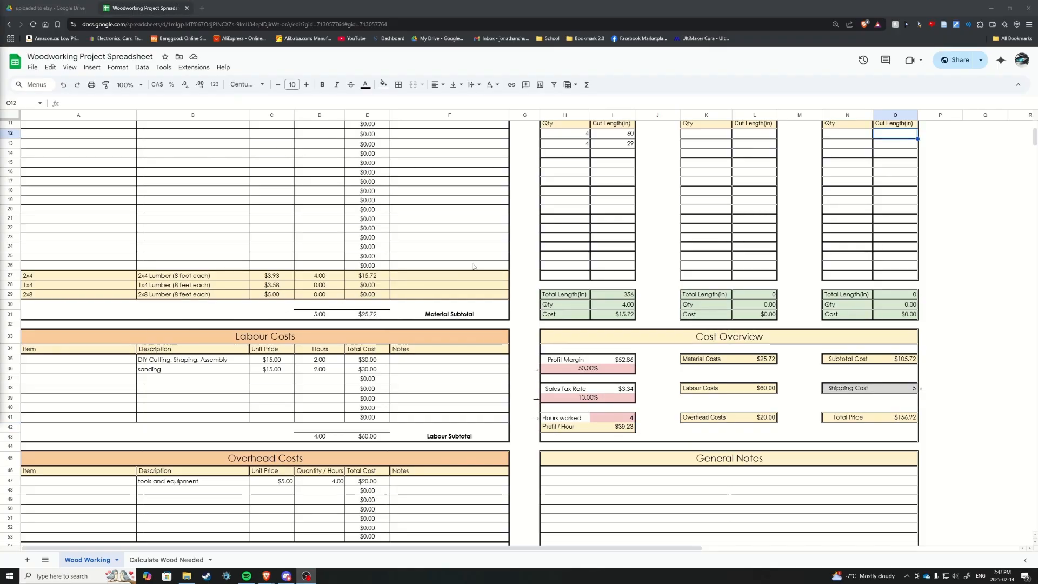
- Review the filled-in project sheet, examine the lumber tables on the Calculate Wood Needed sheet, and return to the Wood Working sheet
{"action": "scroll", "coordinate": [551, 337], "scroll_direction": "down", "scroll_amount": 3}
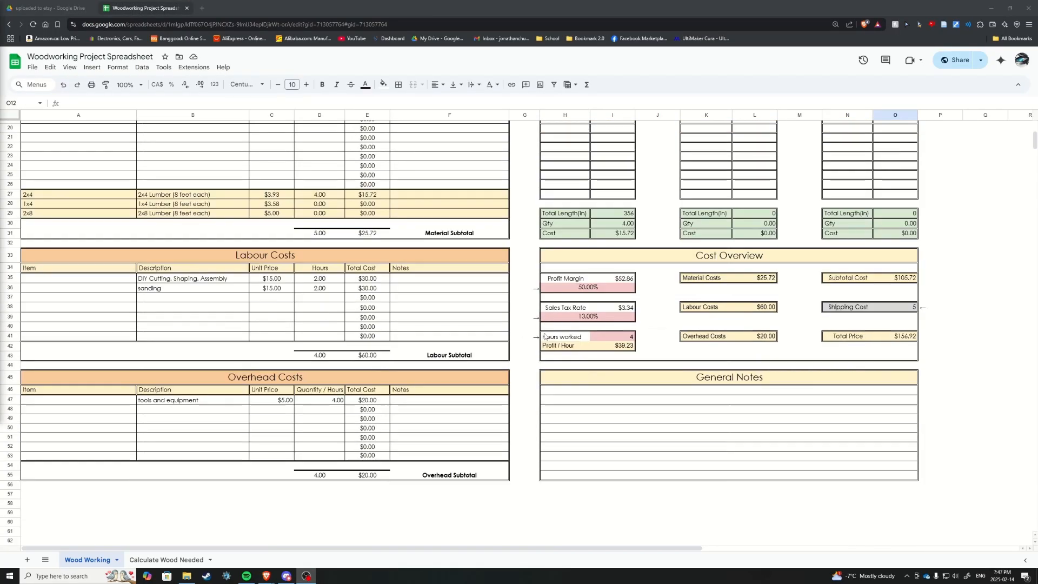
{"action": "scroll", "coordinate": [524, 345], "scroll_direction": "up", "scroll_amount": 5}
{"action": "scroll", "coordinate": [524, 342], "scroll_direction": "up", "scroll_amount": 3}
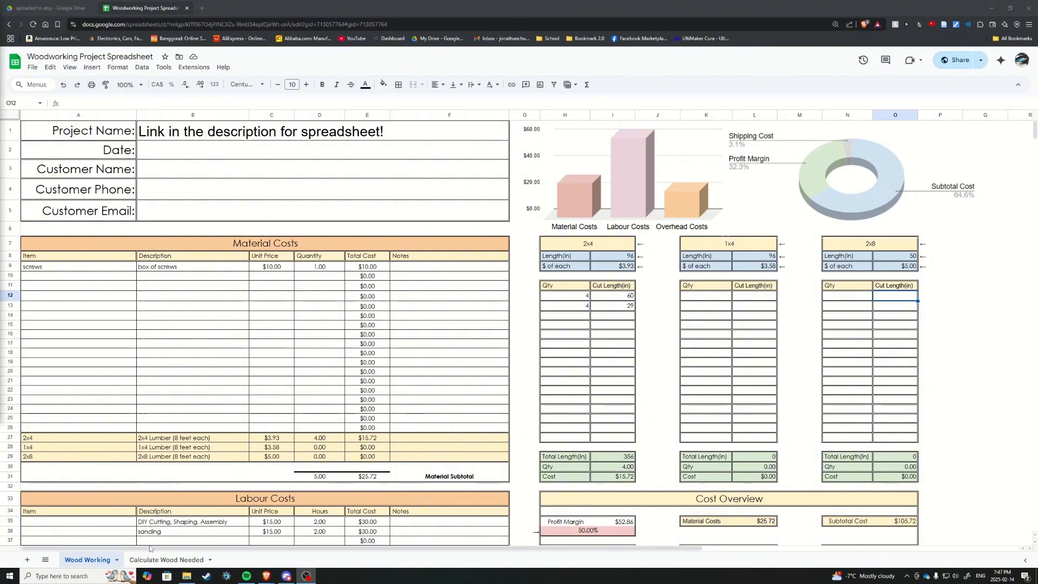
{"action": "left_click", "coordinate": [144, 561]}
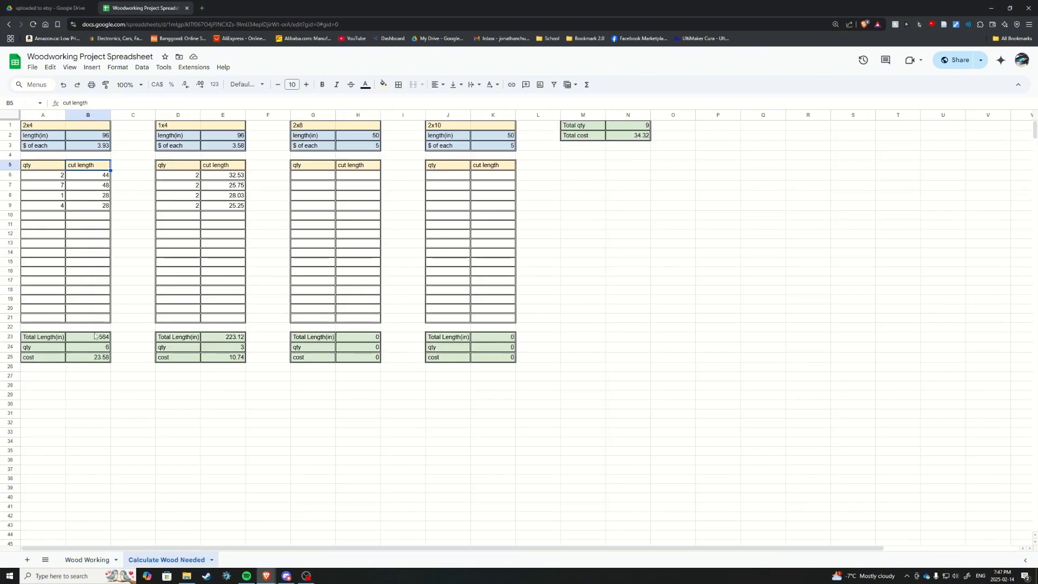
{"action": "left_click", "coordinate": [128, 281]}
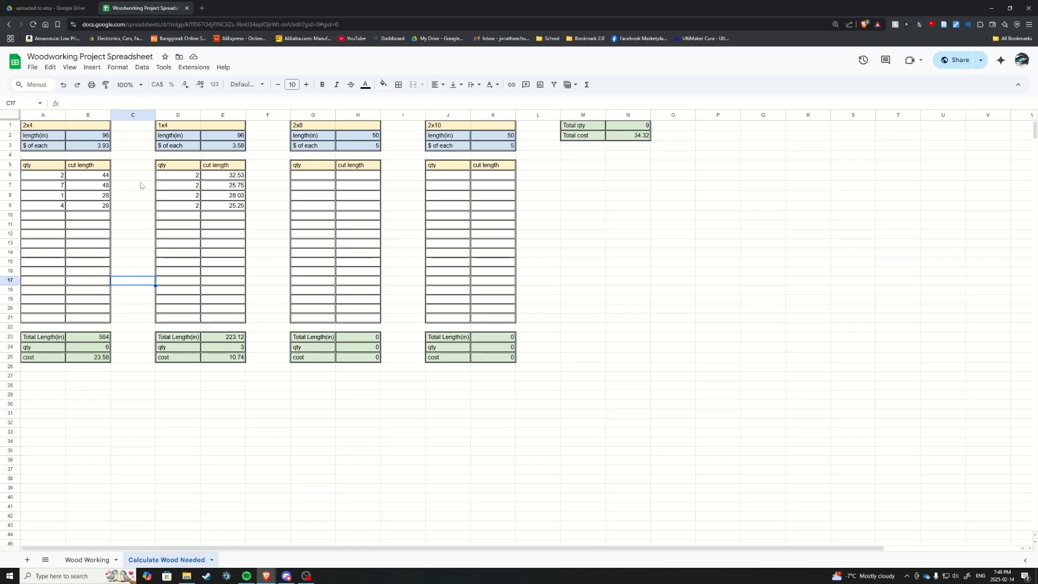
{"action": "left_click", "coordinate": [87, 559]}
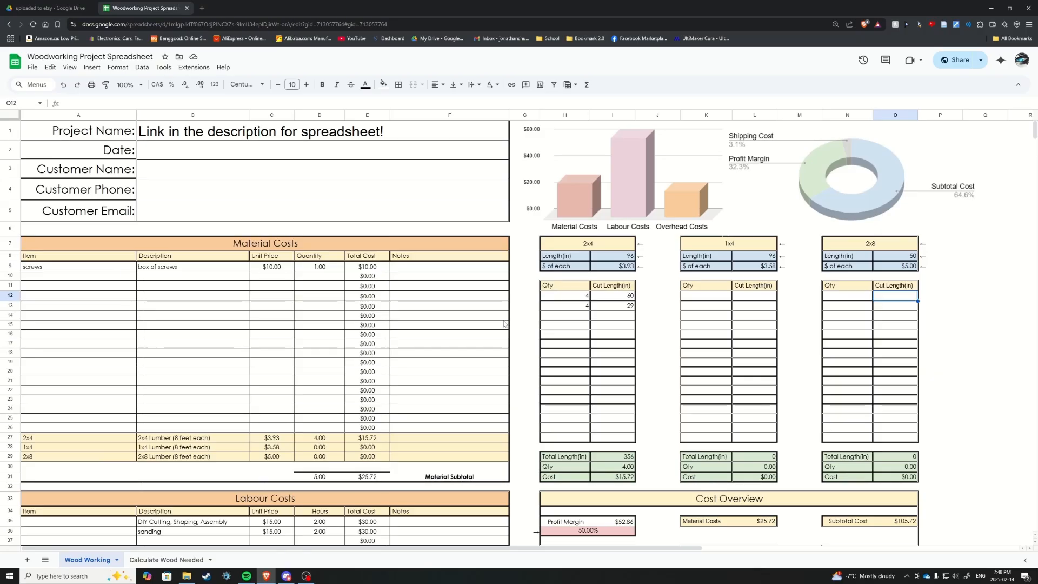
{"action": "scroll", "coordinate": [523, 336], "scroll_direction": "down", "scroll_amount": 1}
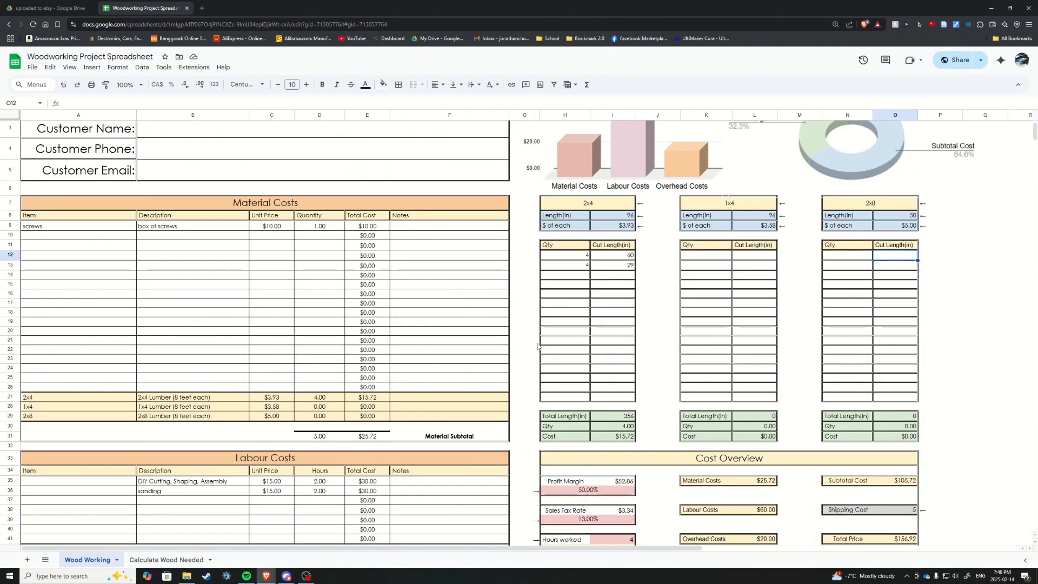